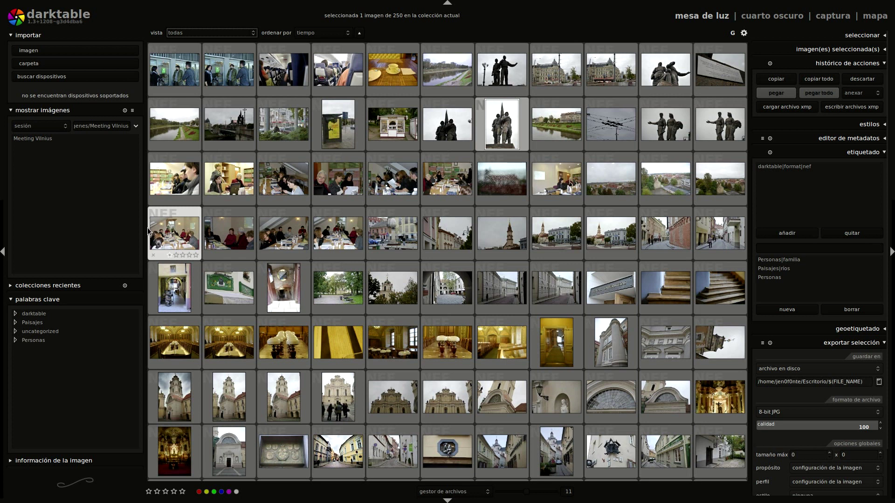
Step: Filter the collection to five-star images and open the photo of the kiosk under yellow trees in the darkroom
scroll(434, 209, "down", 9)
scroll(431, 243, "down", 10)
scroll(427, 273, "up", 10)
scroll(414, 232, "up", 6)
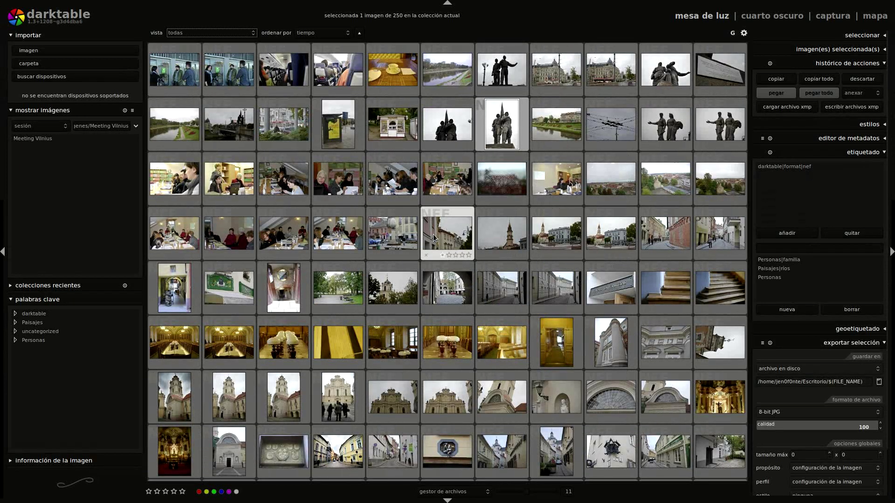
left_click(211, 32)
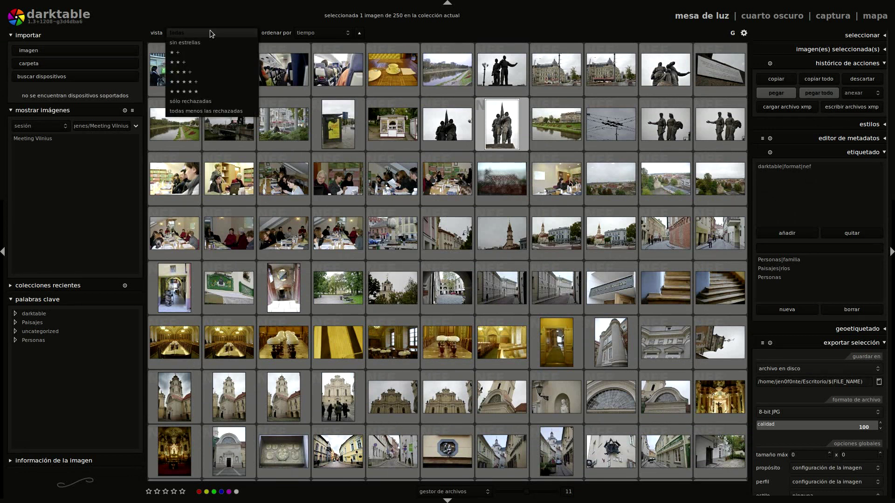
left_click(223, 92)
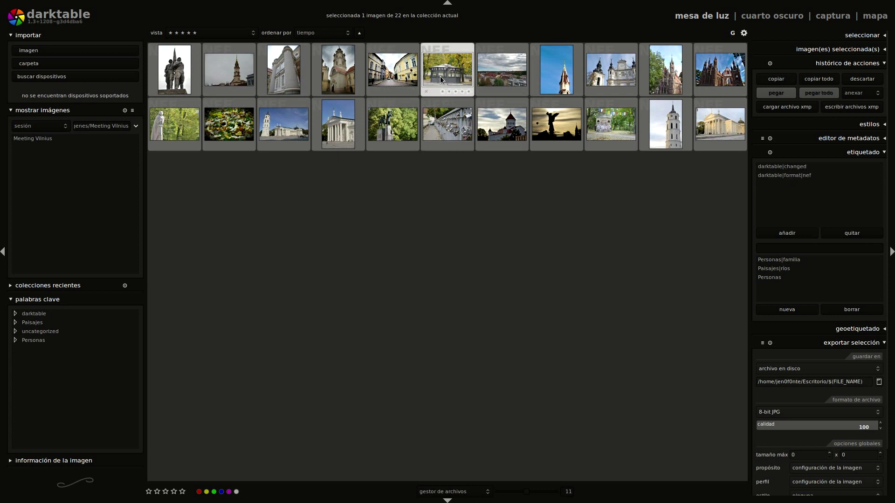
double_click(452, 78)
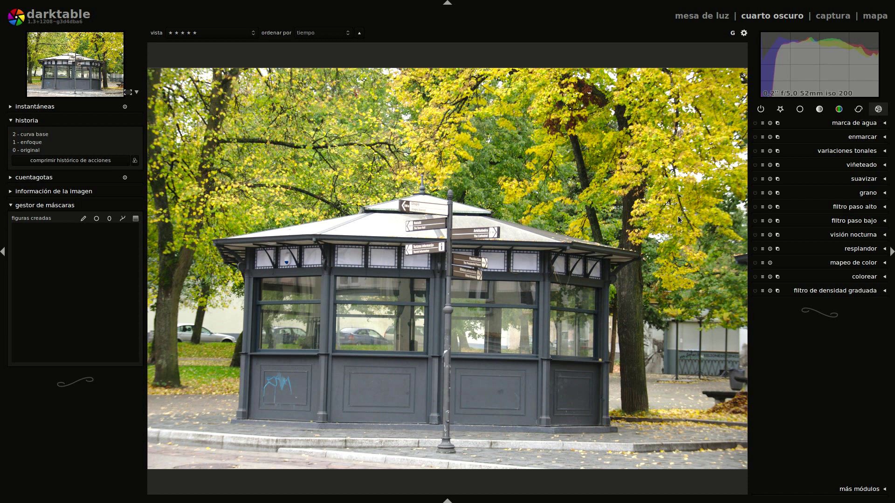
Step: Browse the darkroom module groups from the basic group through tone, color, correction and effects
left_click(800, 107)
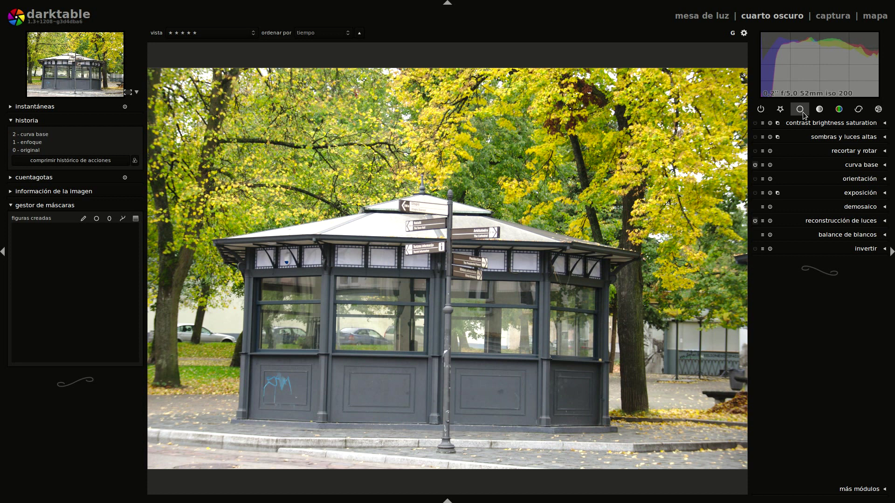
left_click(817, 111)
left_click(846, 112)
left_click(858, 110)
left_click(878, 109)
left_click(808, 112)
Step: Show the complete module list without a group filter and review it from tramado down to invertir
left_click(799, 105)
scroll(845, 221, "down", 10)
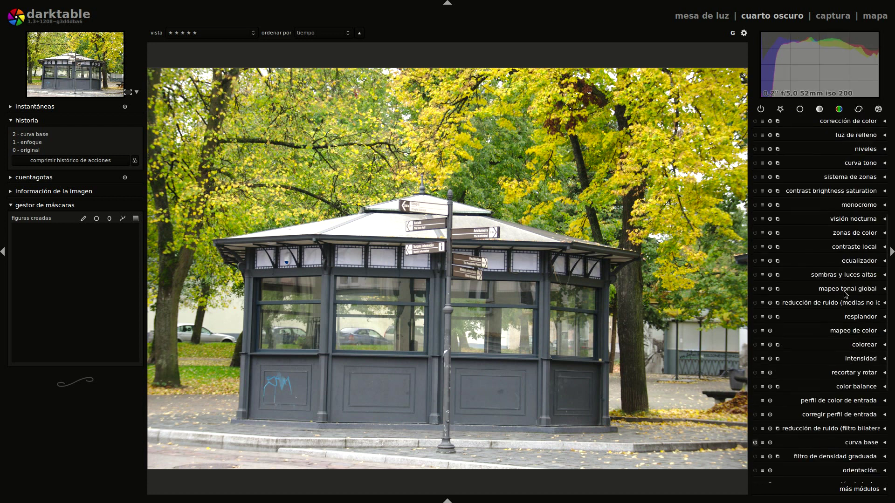
scroll(890, 466, "down", 3)
scroll(893, 494, "down", 2)
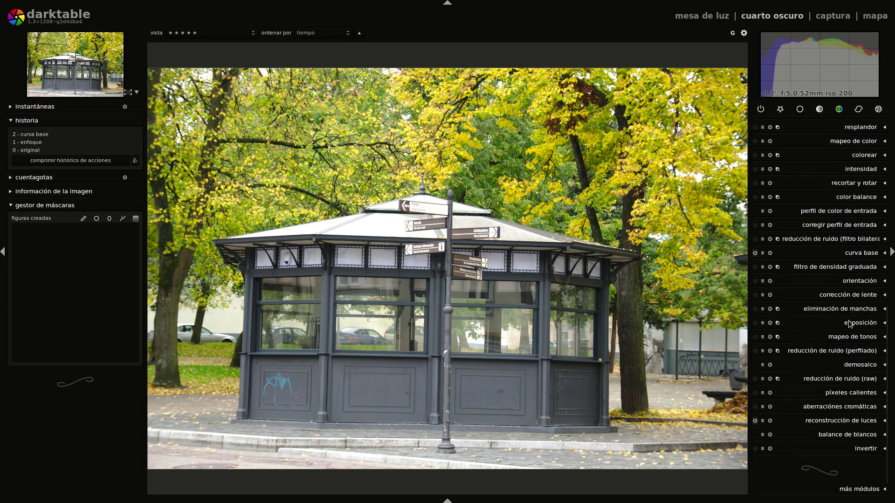
scroll(893, 287, "up", 2)
left_click_drag(894, 286, 887, 144)
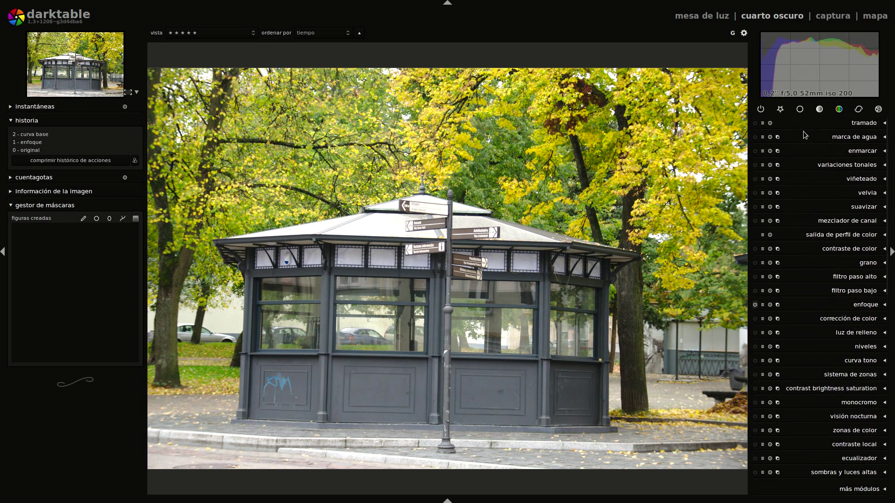
Step: Show the basic module group and rotate the photo counterclockwise four times with the orientación module
left_click(800, 109)
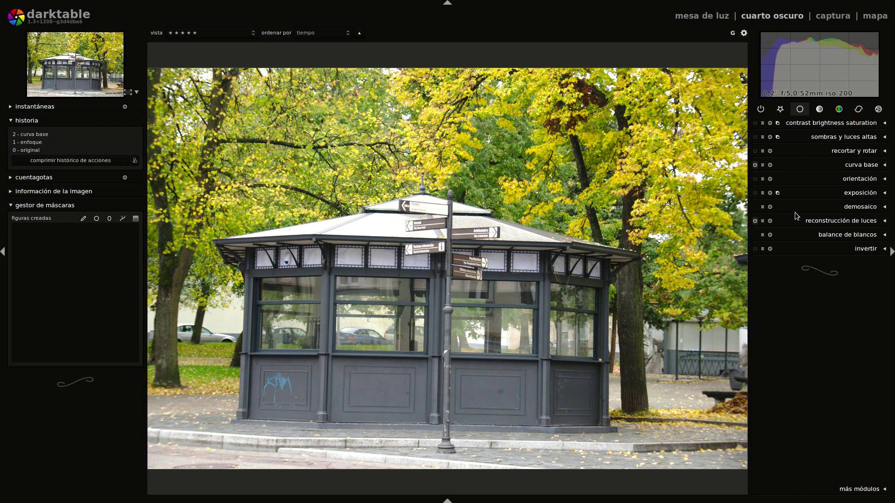
left_click(836, 150)
left_click(838, 151)
left_click(850, 180)
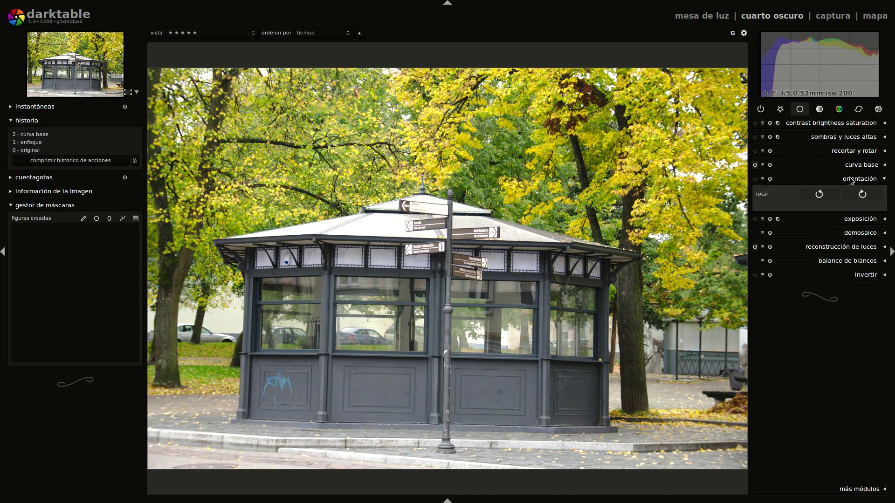
left_click(815, 193)
left_click(814, 193)
left_click(815, 194)
left_click(815, 194)
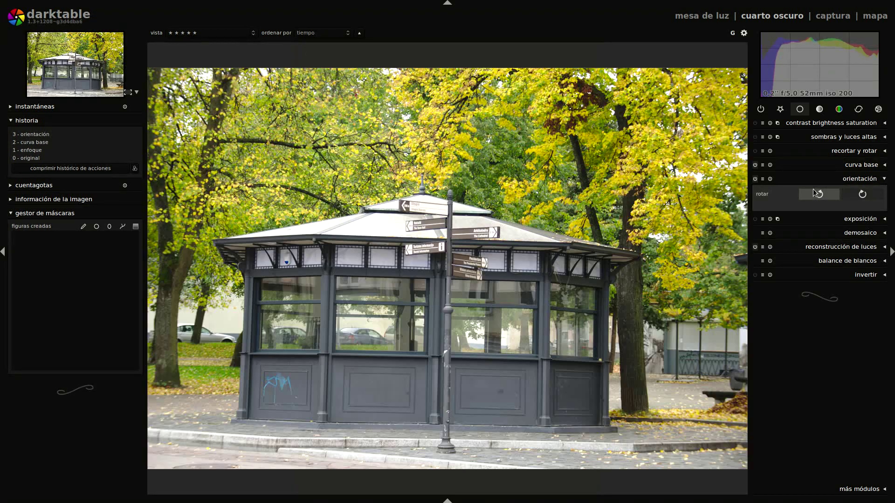
left_click(847, 179)
Step: Straighten the photo by 1.11° along the kiosk's base with recortar y rotar, and trim its top and right edges
left_click(847, 151)
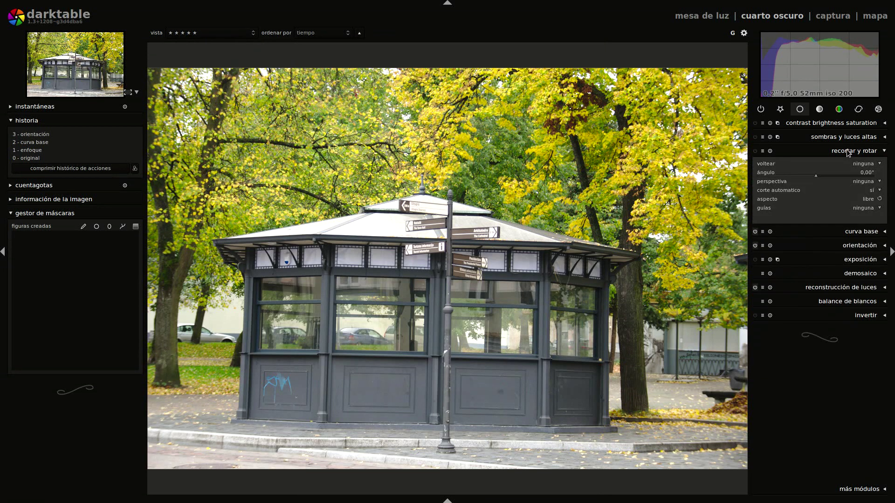
left_click(418, 337)
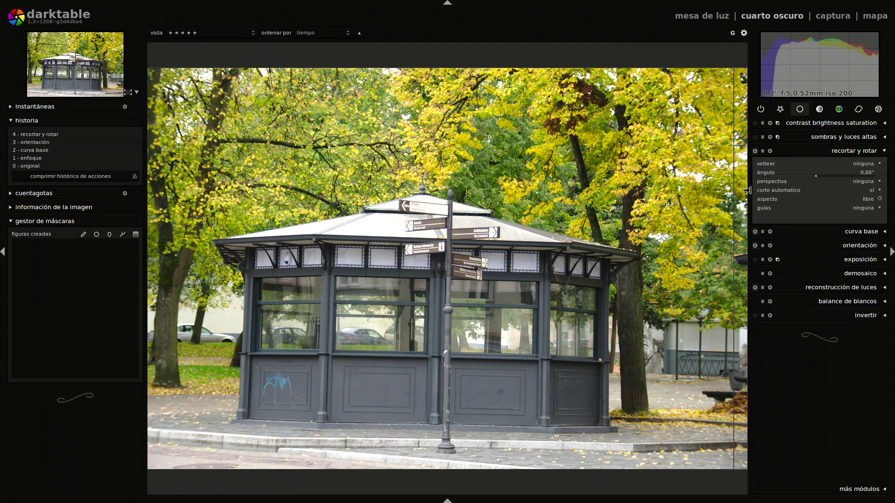
left_click_drag(232, 417, 616, 424)
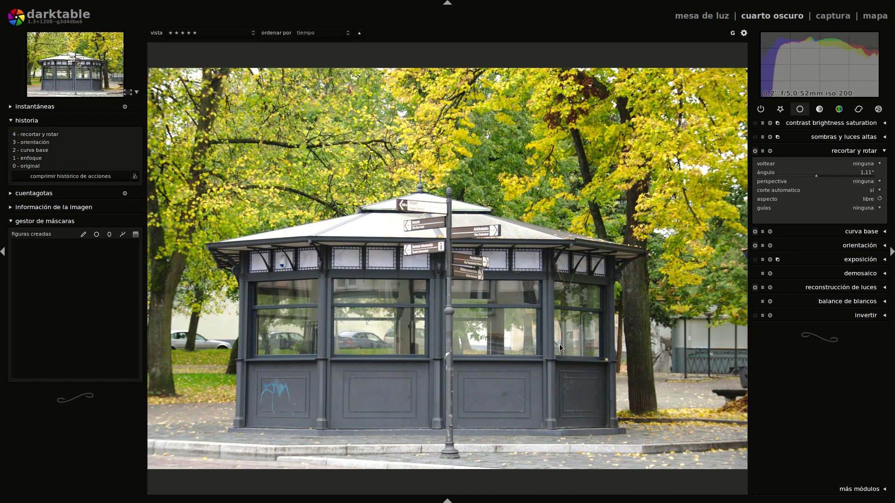
left_click_drag(742, 73, 710, 101)
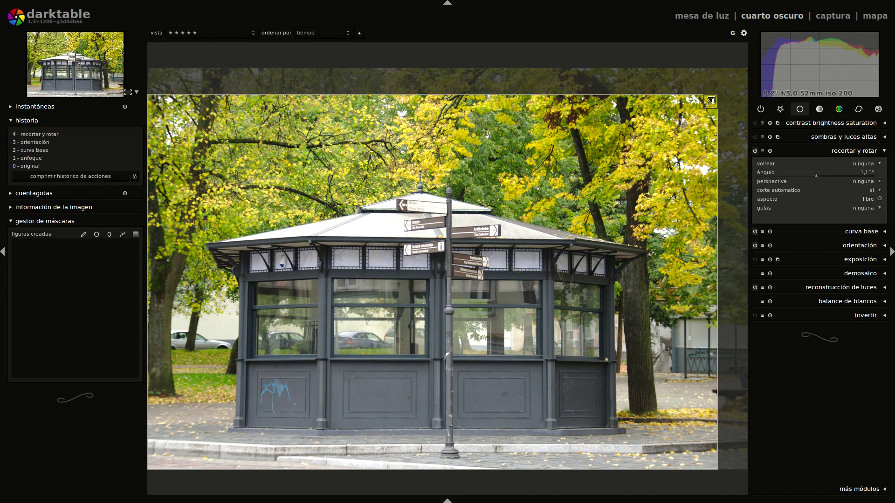
key("Return")
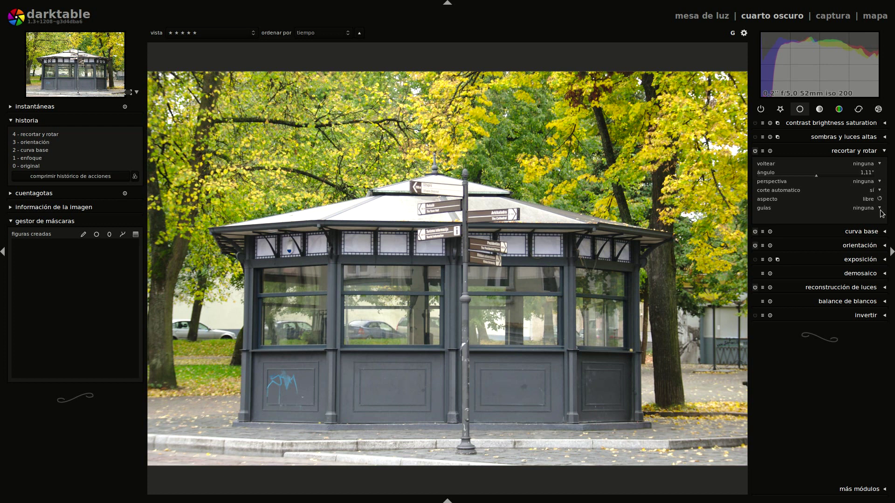
Step: Apply a full (lleno) perspective correction with the guide's corners adjusted to the kiosk's sides, and inspect the outcome
left_click(859, 182)
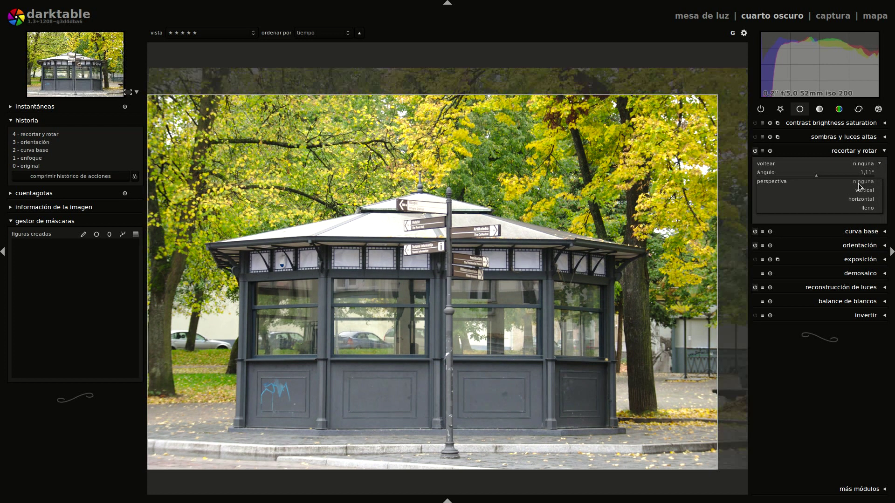
left_click(865, 208)
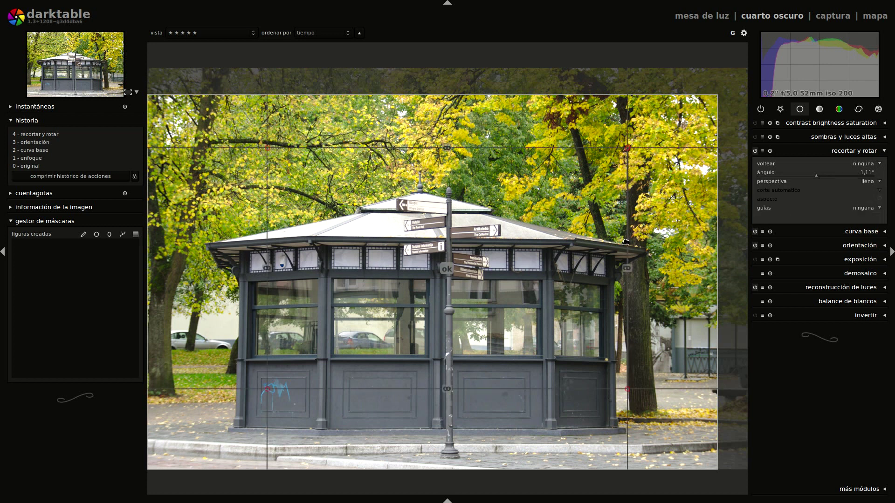
left_click_drag(625, 242, 621, 187)
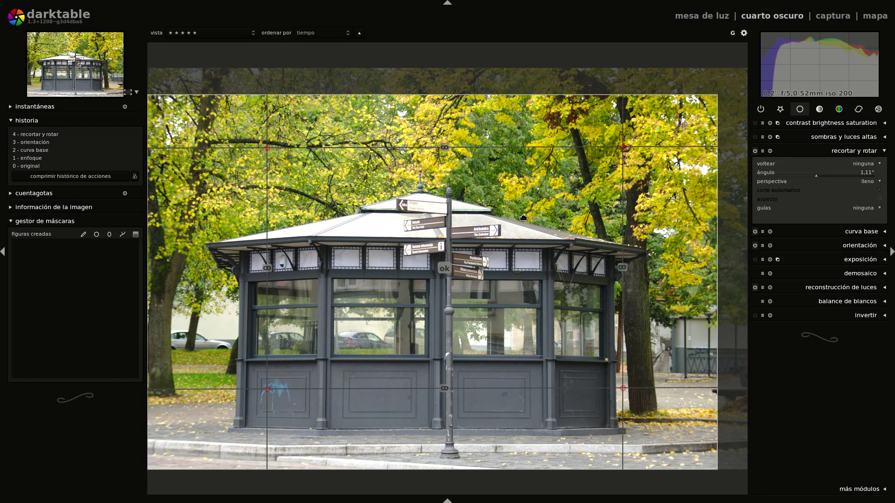
mouse_move(623, 389)
left_mouse_down()
mouse_move(631, 394)
mouse_move(613, 394)
mouse_move(626, 388)
left_mouse_up()
left_click_drag(624, 147, 623, 148)
left_click_drag(264, 390, 259, 389)
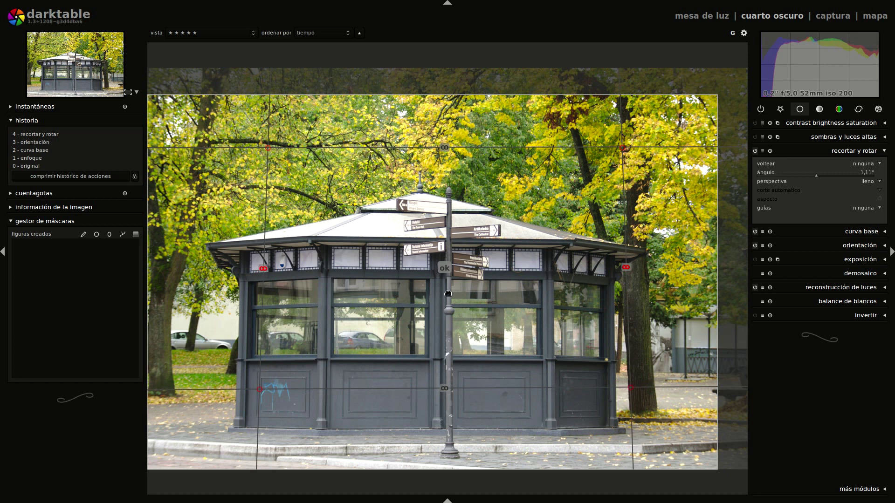
left_click(447, 270)
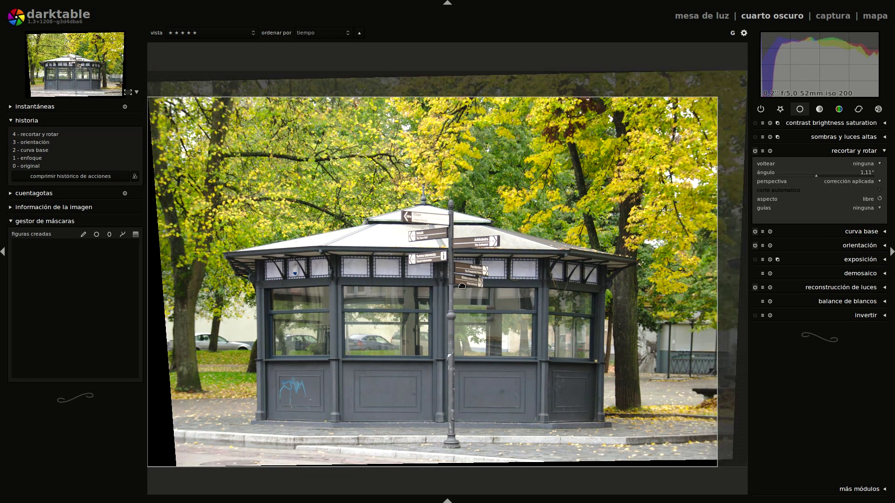
scroll(451, 289, "up", 2)
scroll(451, 289, "down", 1)
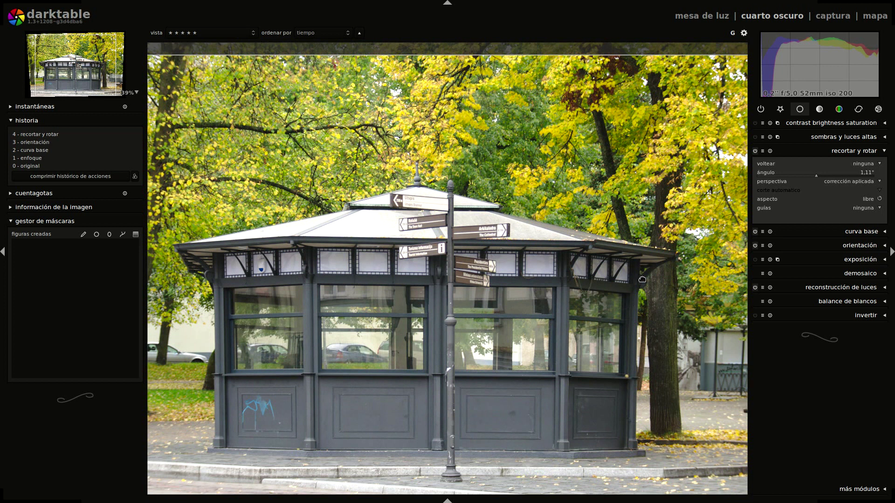
Step: Reset the perspective correction to ninguna, commit the crop and close the recortar y rotar module
left_click(870, 183)
left_click(870, 146)
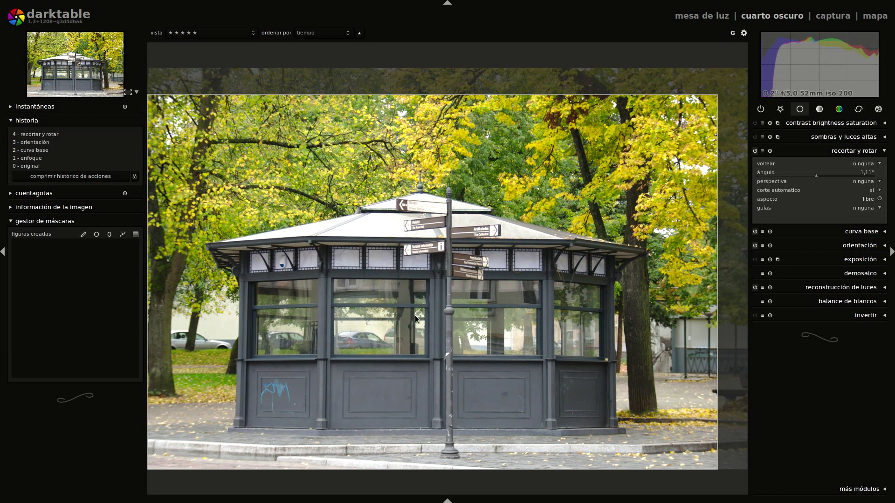
key("Return")
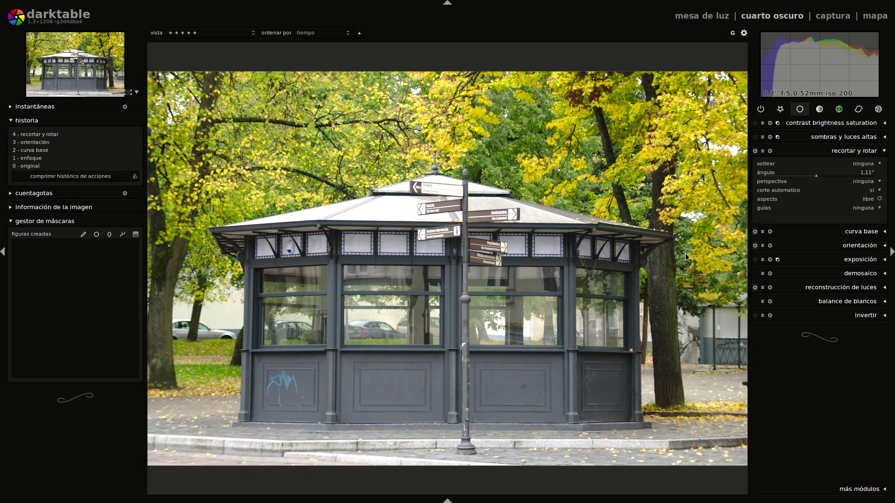
left_click(853, 151)
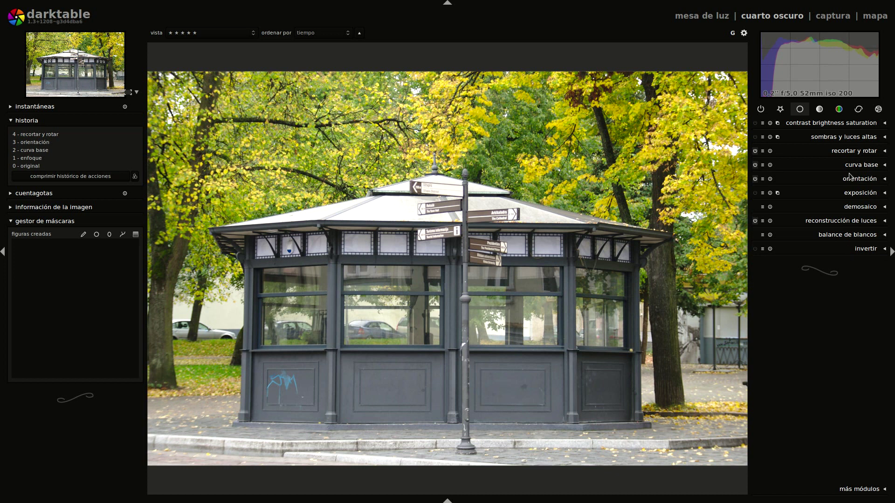
Step: In the balance de blancos module, lower the color temperature to 5795K
left_click(840, 235)
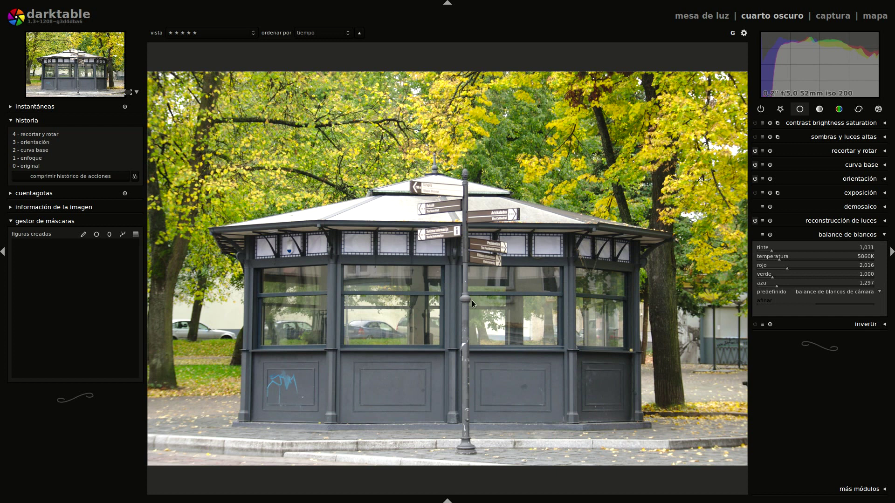
scroll(437, 218, "up", 3)
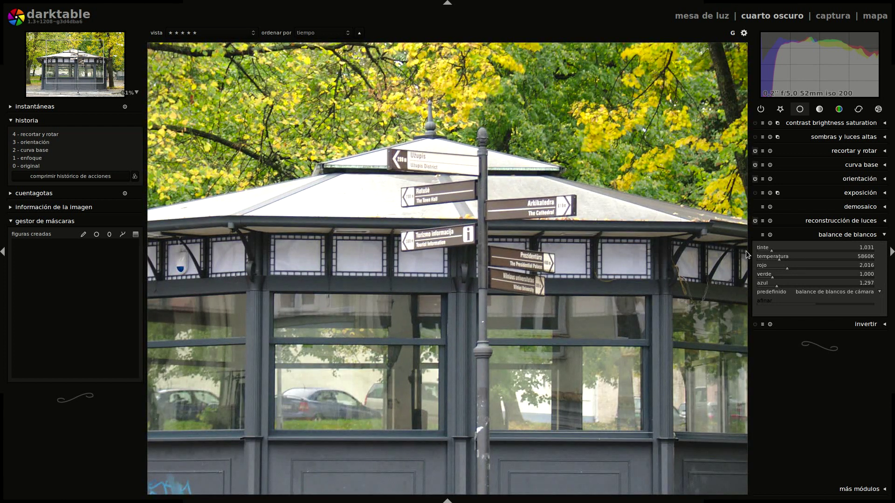
scroll(505, 246, "down", 3)
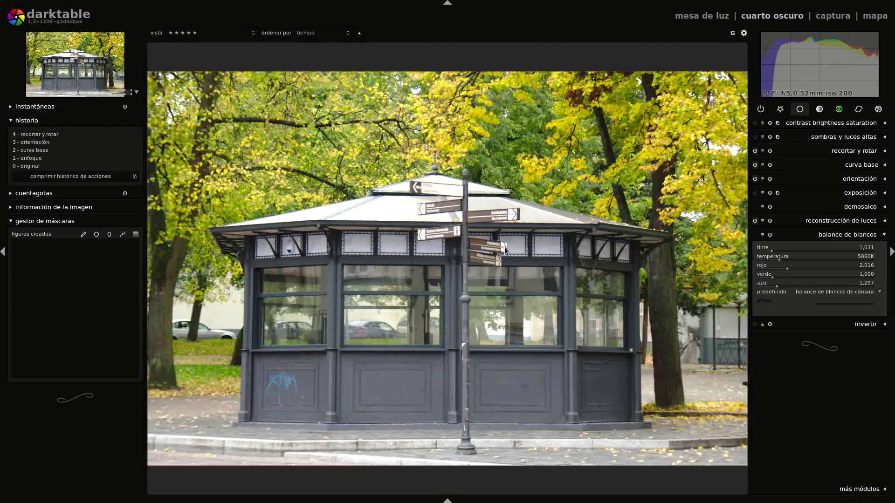
left_click_drag(780, 260, 778, 259)
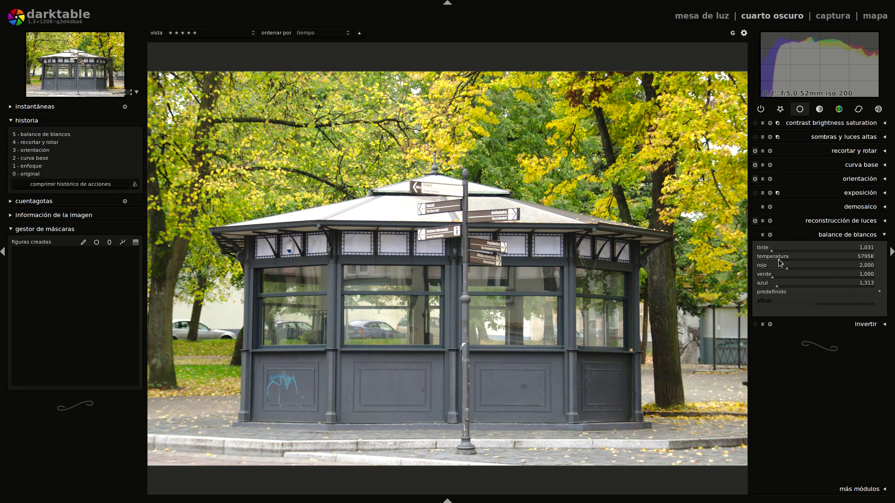
Step: Set the white balance preset to balance de blancos a medida, sampling the kiosk's roof and the white part of the uppermost sign
left_click(810, 291)
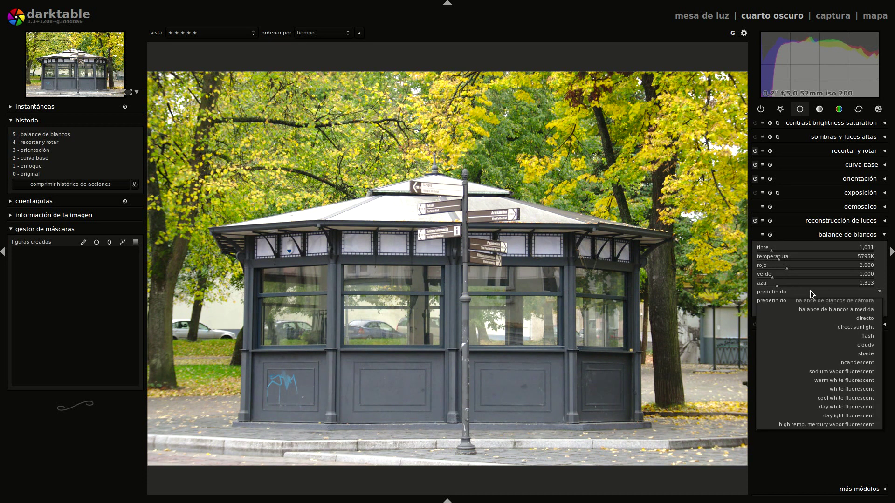
left_click(824, 307)
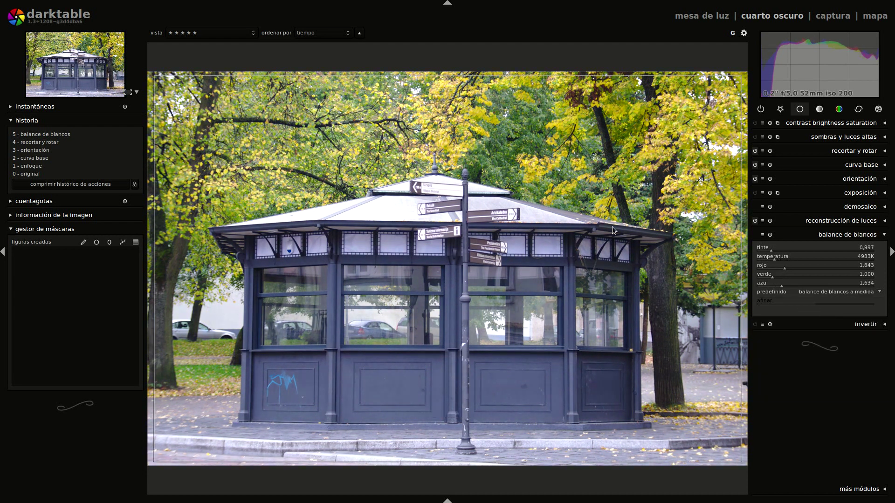
left_click_drag(399, 207, 414, 212)
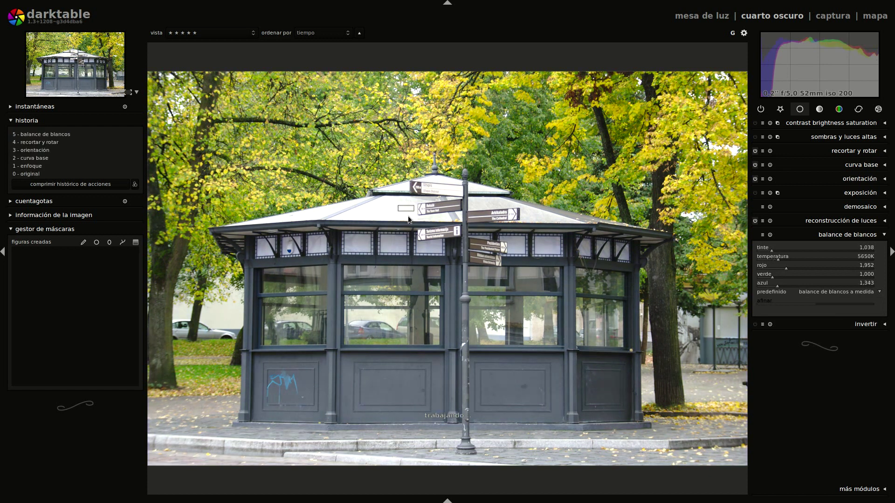
scroll(435, 211, "up", 2)
left_click(447, 168)
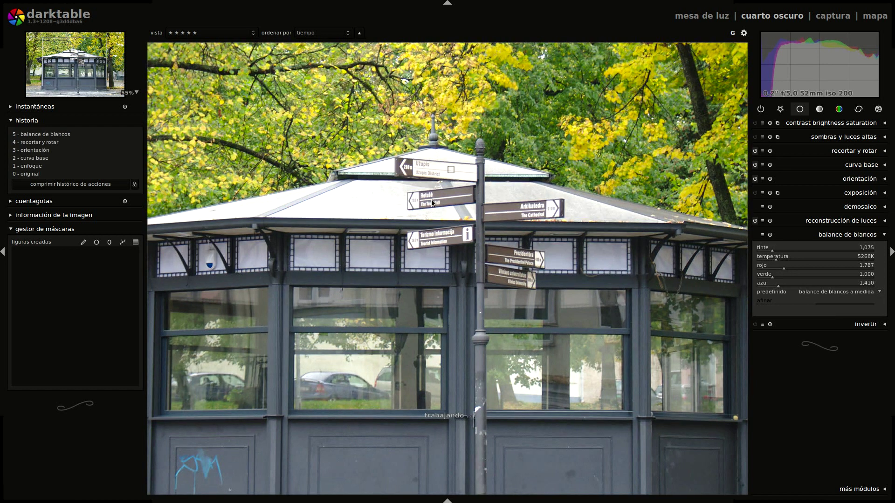
scroll(421, 228, "down", 2)
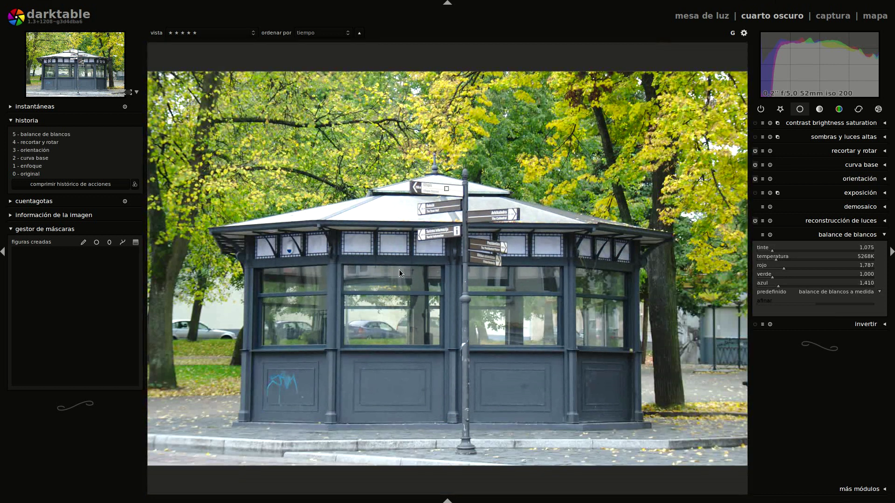
Step: Resample the custom white balance from the kiosk's window, its graffitied panel, the foliage, and a wide area of trees above the roof
left_click(371, 302)
left_click_drag(290, 400, 308, 406)
left_click_drag(275, 149, 322, 168)
left_click_drag(473, 107, 614, 196)
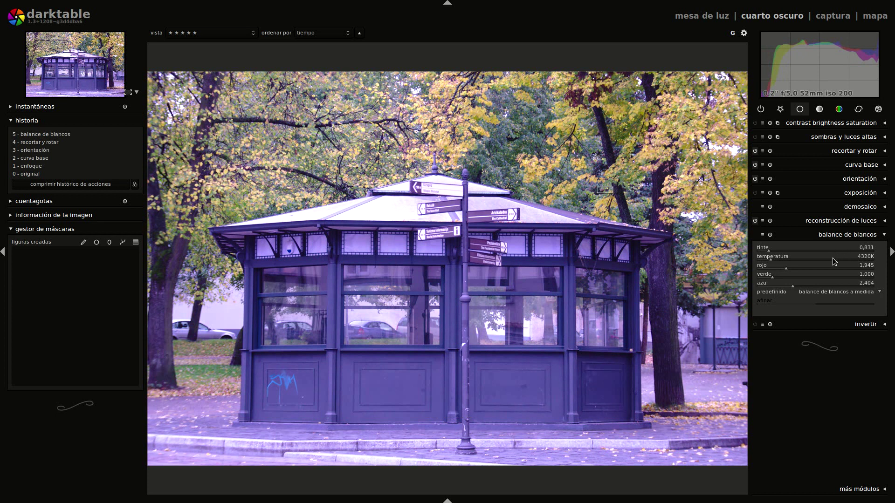
Step: Restore the balance de blancos de cámara preset, lower the color temperature to 5567K and close the module
left_click(833, 293)
left_click(843, 282)
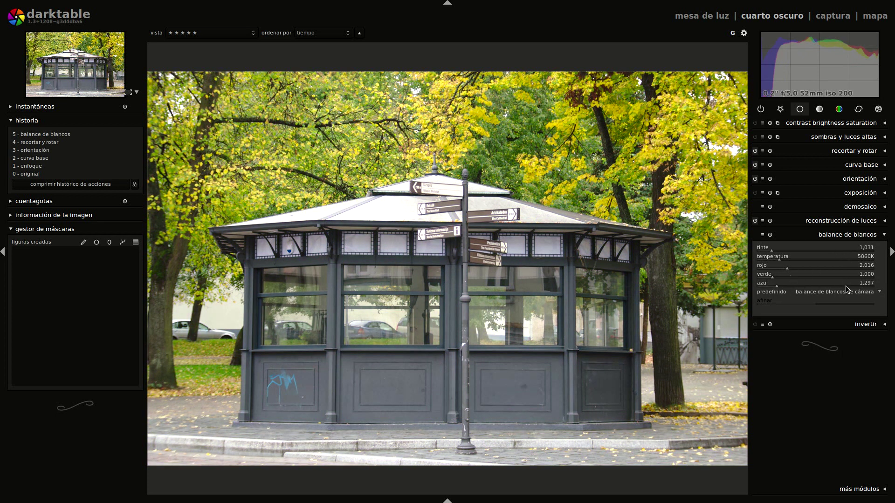
right_click(779, 259)
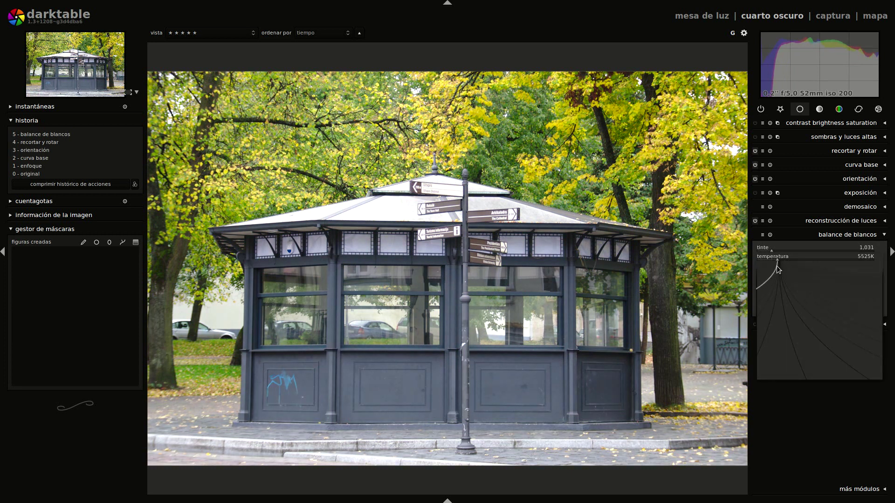
left_click(777, 266)
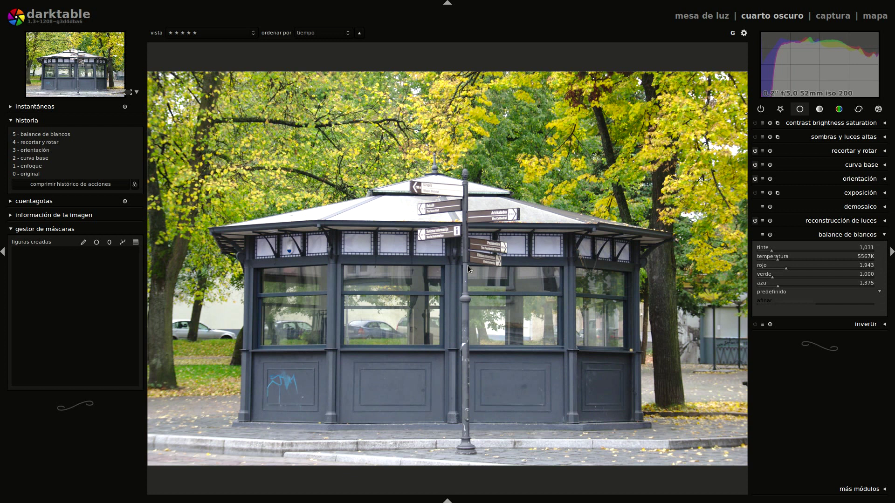
left_click(835, 236)
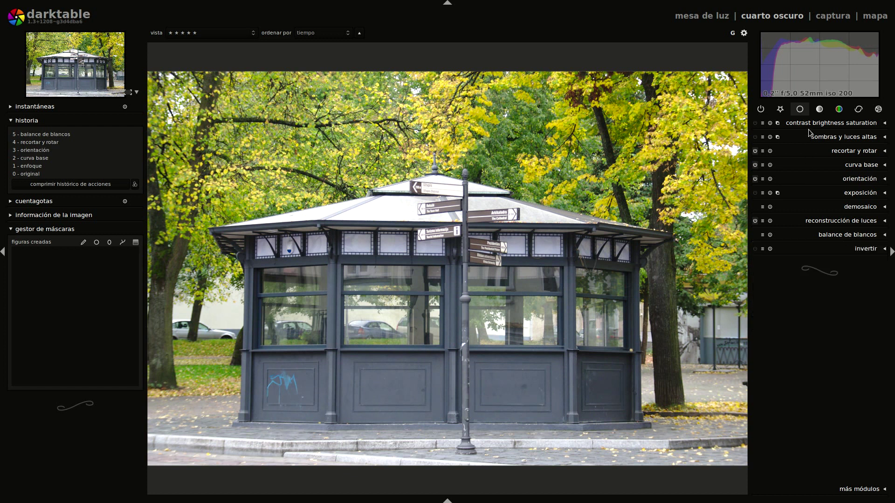
Step: Look through the tone modules, including niveles, curva tono and mapeo de tonos, and the basic sombras y luces altas module
left_click(820, 110)
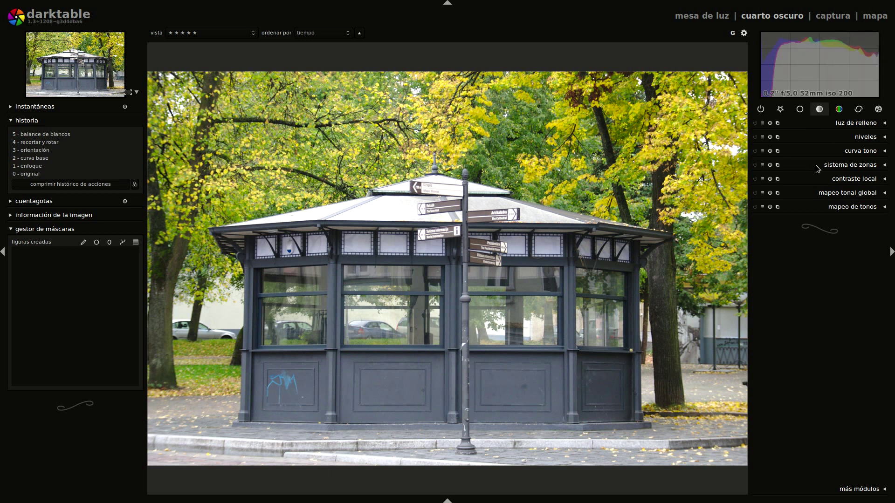
left_click(858, 137)
left_click(862, 138)
left_click(857, 150)
left_click(857, 150)
left_click(800, 109)
left_click(833, 136)
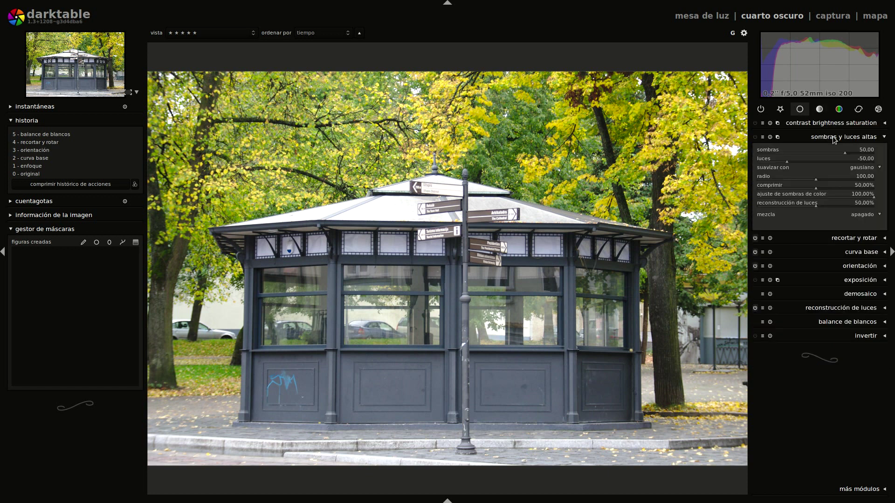
left_click(833, 136)
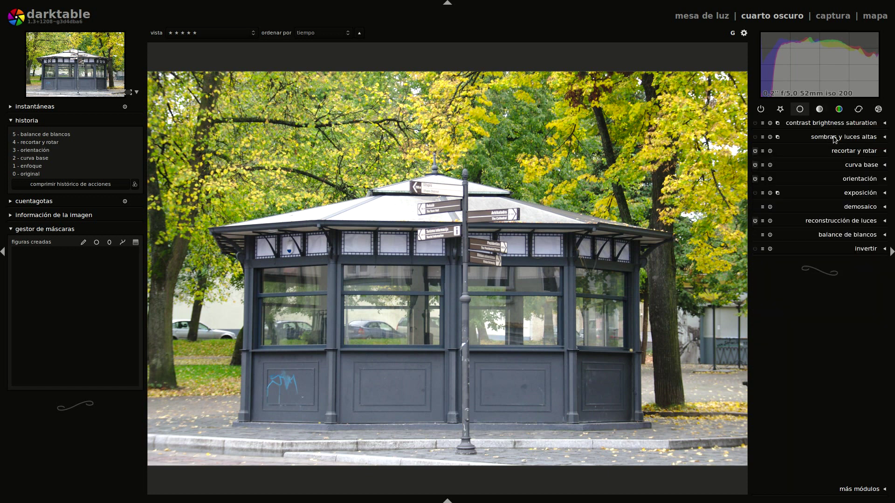
left_click(819, 109)
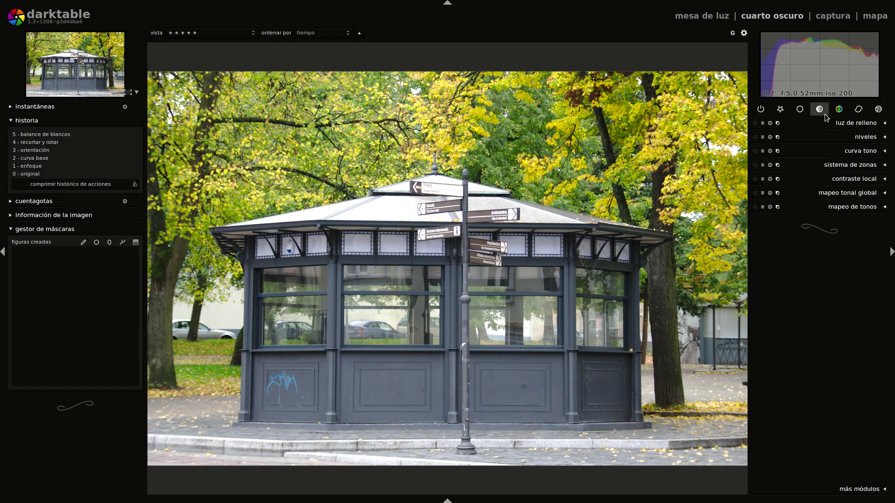
left_click(846, 208)
left_click(846, 208)
Step: In the niveles module, set the black point by sampling the kiosk's corner pillar and the dark bracket under the roof
left_click(863, 138)
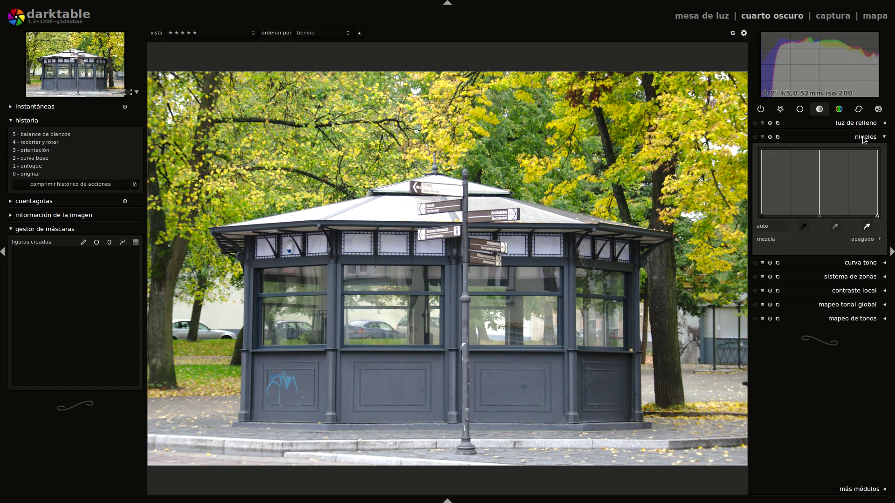
left_click(803, 227)
left_click(802, 228)
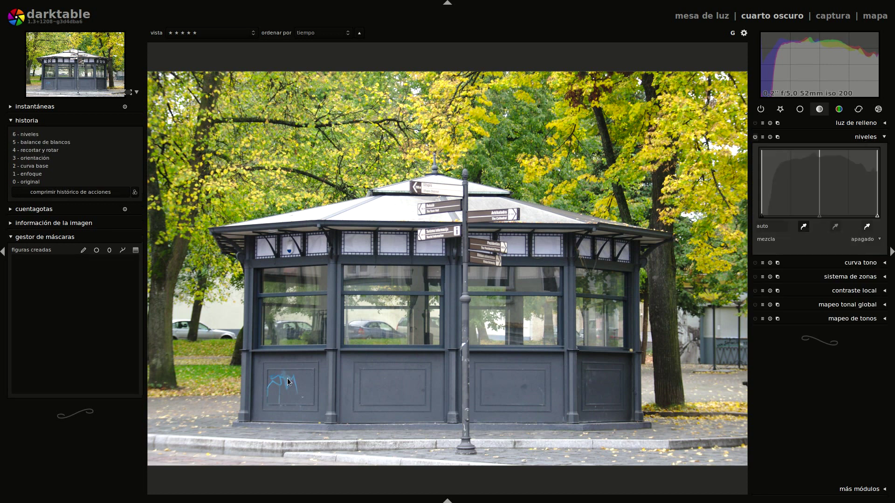
left_click(257, 320)
scroll(246, 259, "up", 3)
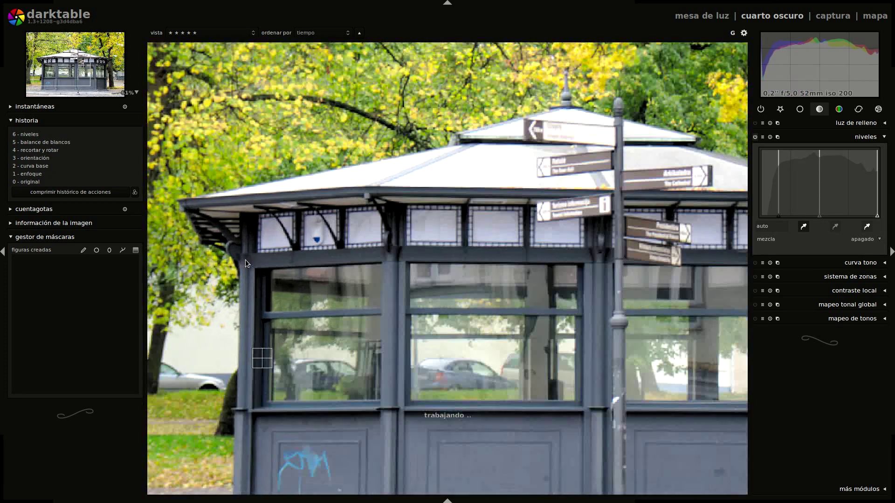
left_click(312, 242)
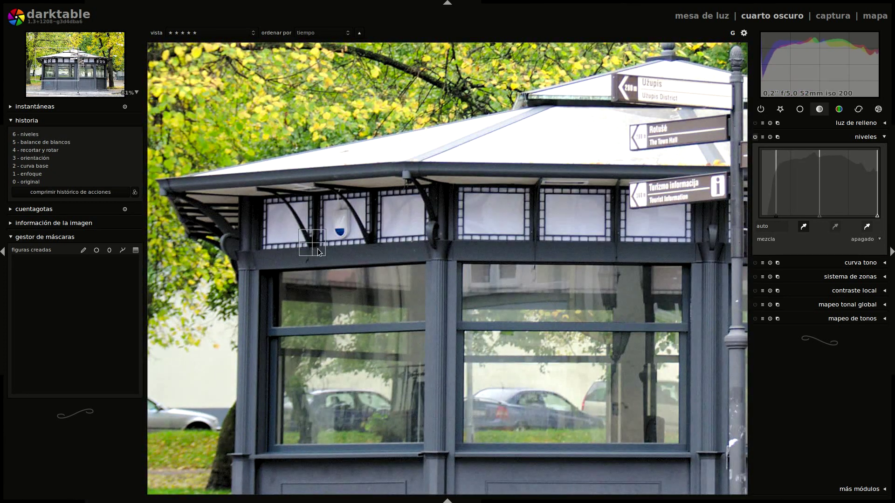
scroll(429, 281, "down", 2)
left_click(339, 252)
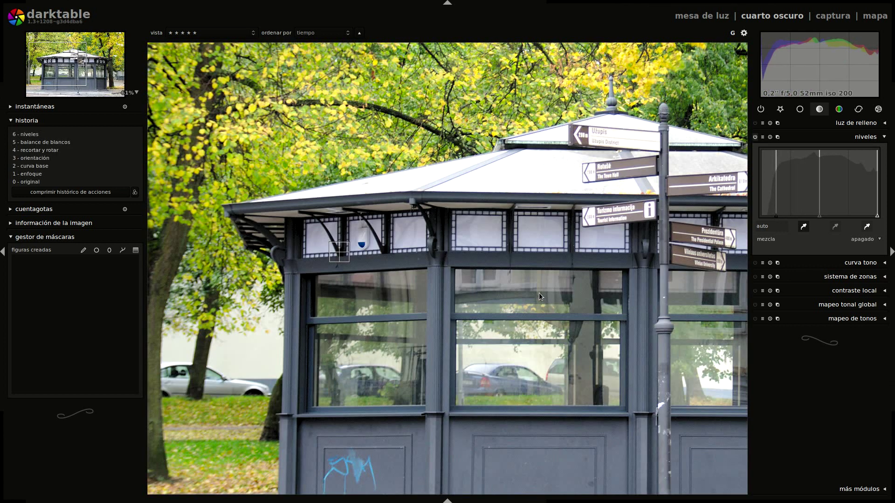
Step: Set the niveles white point by sampling the white part of the uppermost sign
left_click(867, 227)
left_click(620, 136)
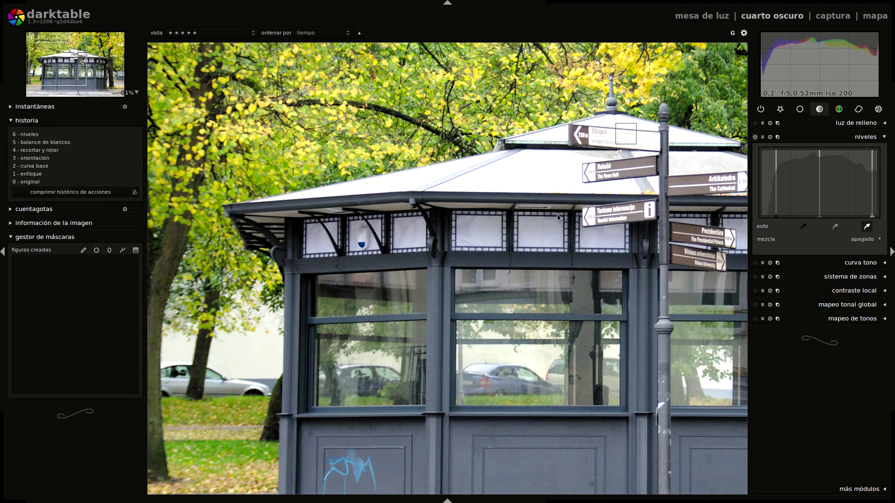
scroll(558, 214, "down", 1)
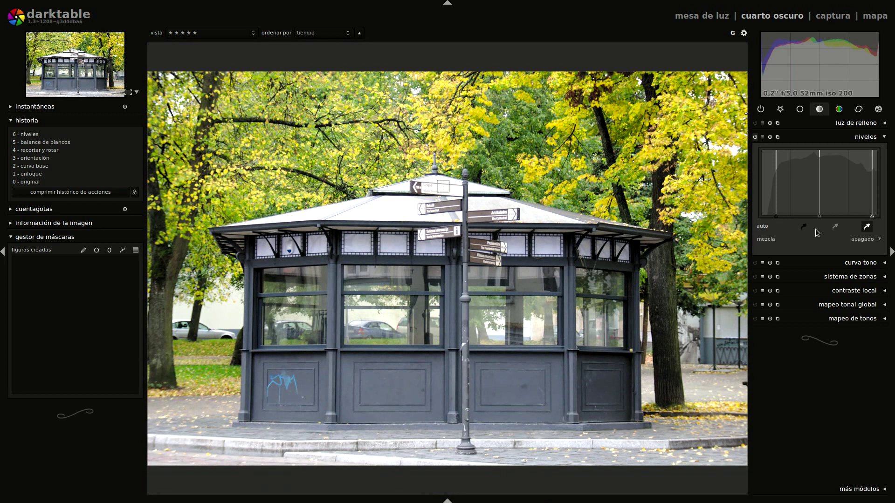
Step: Shift the niveles black point closer to pure black, switch the module off and close it
left_click_drag(776, 216, 769, 218)
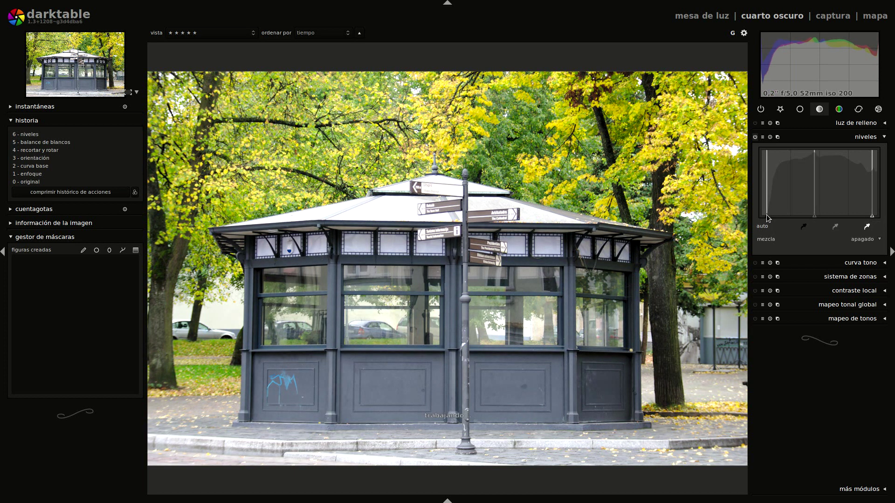
left_click(755, 137)
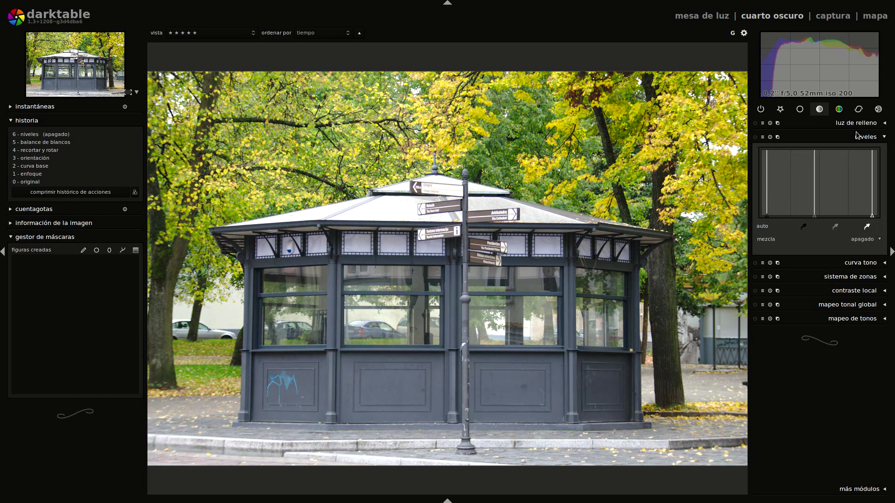
left_click(857, 136)
Step: Turn on the curva tono module and apply a contrast preset to it
left_click(857, 151)
left_click(759, 152)
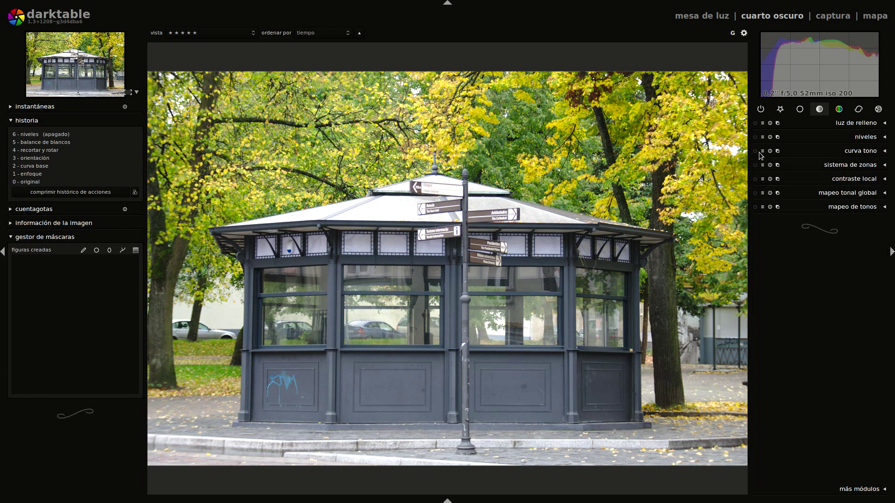
left_click(754, 151)
left_click(849, 152)
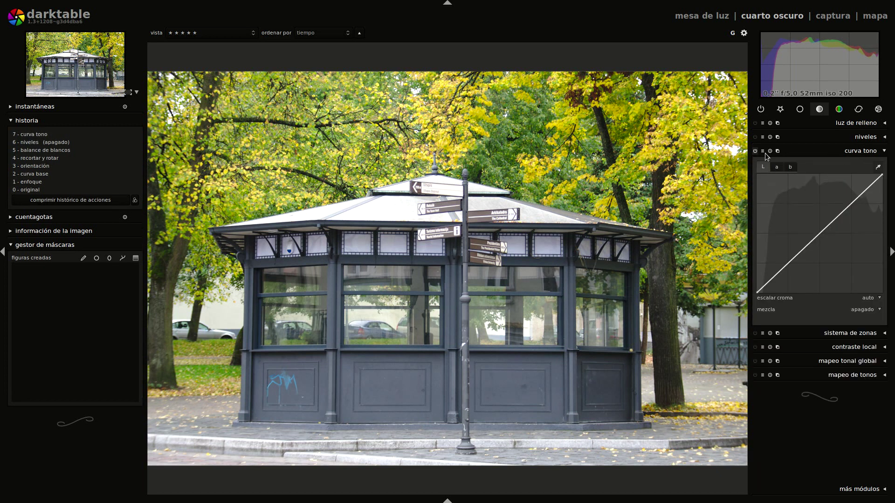
left_click(767, 155)
left_click(763, 151)
left_click(769, 176)
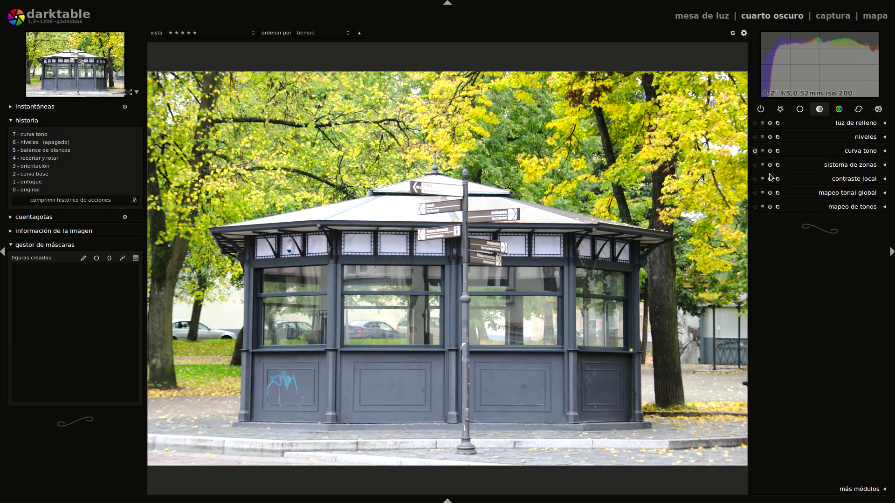
Step: Try a much stronger contrast preset in curva tono and replace it with a mild contrast preset
left_click(857, 152)
left_click(762, 152)
left_click(770, 183)
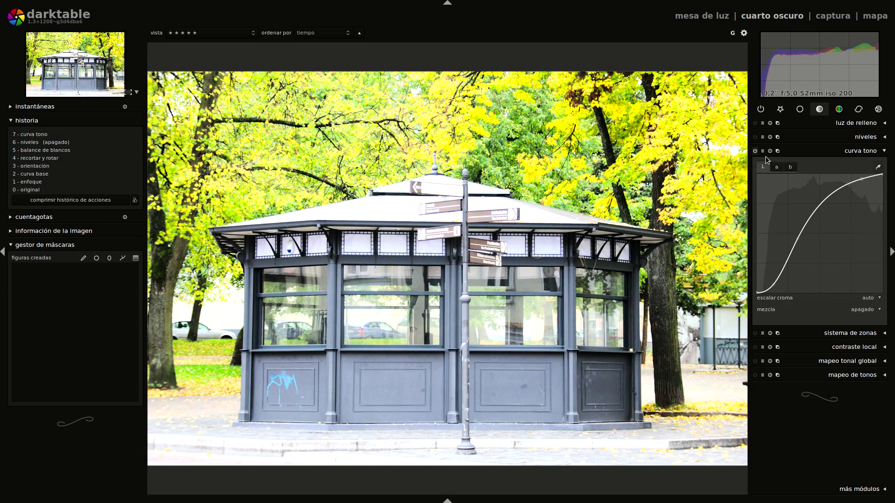
left_click(763, 151)
left_click(773, 180)
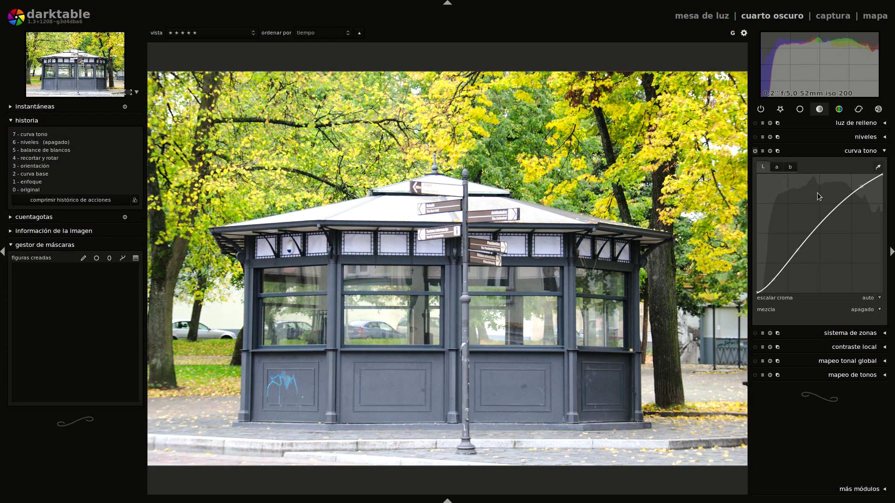
Step: Try a stronger contrast by raising the highlight point and lowering the shadow point of the L curve
left_click_drag(858, 194, 860, 183)
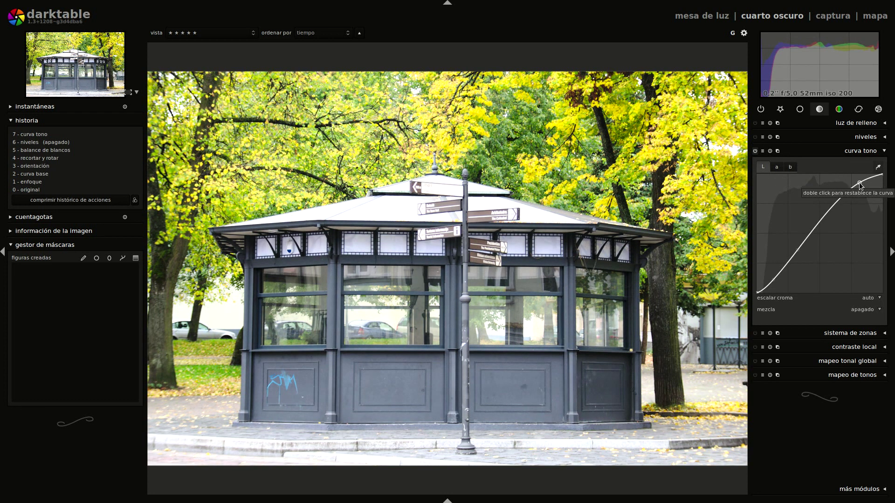
left_click_drag(774, 276, 773, 283)
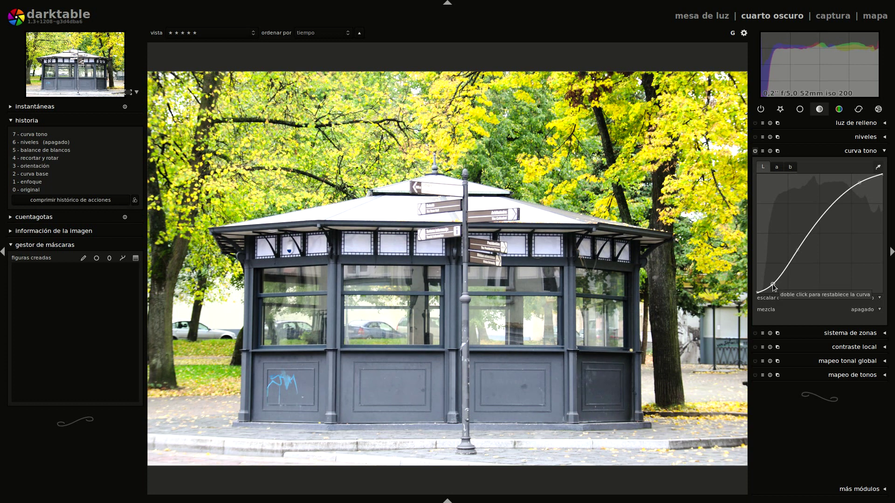
left_click(755, 151)
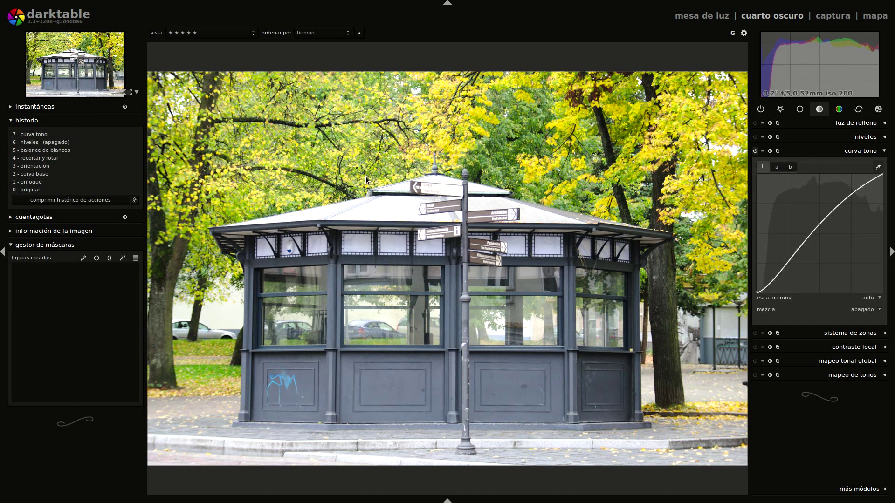
Step: Show the over- and underexposure indicator on the photo and slightly lower the white endpoint of the L curve
left_click(448, 501)
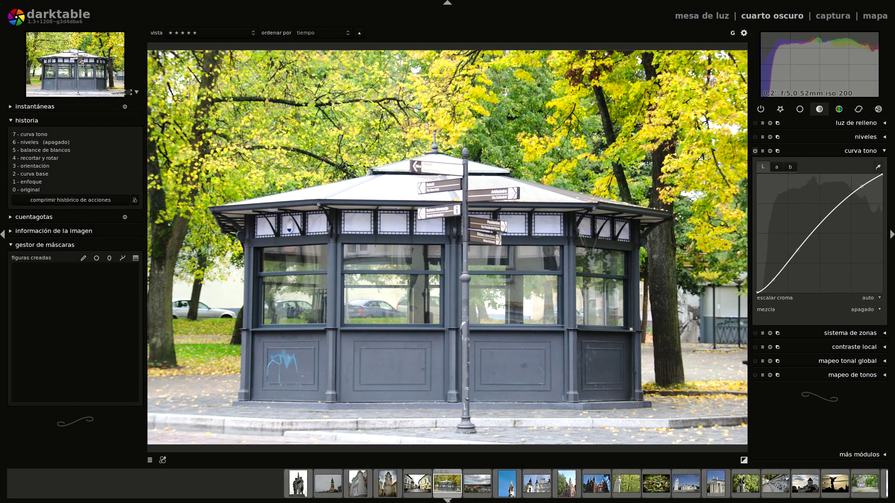
left_click(744, 460)
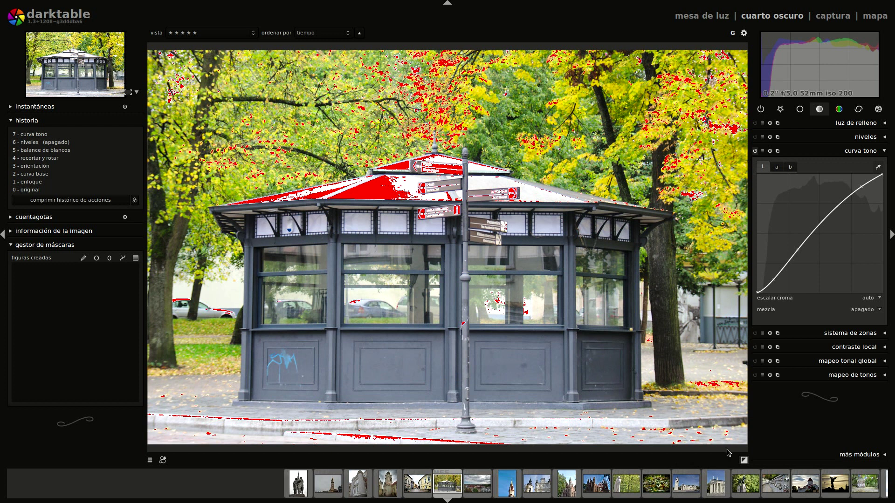
left_click(744, 460)
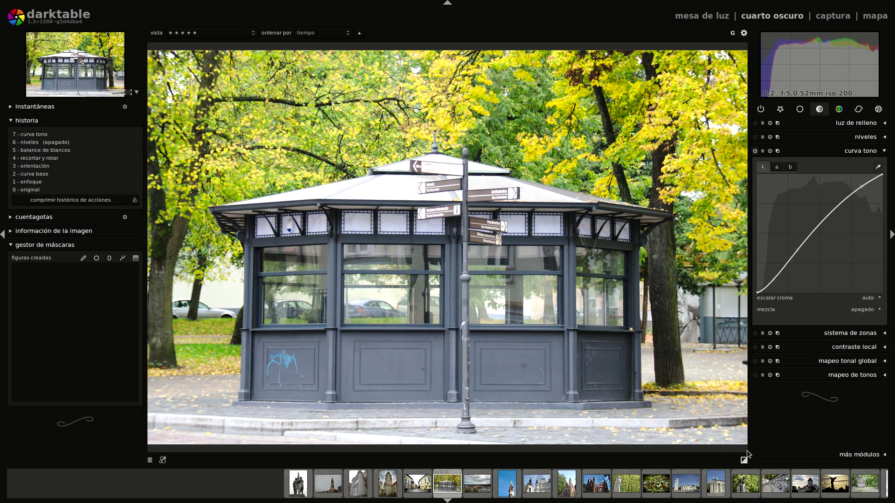
left_click(744, 459)
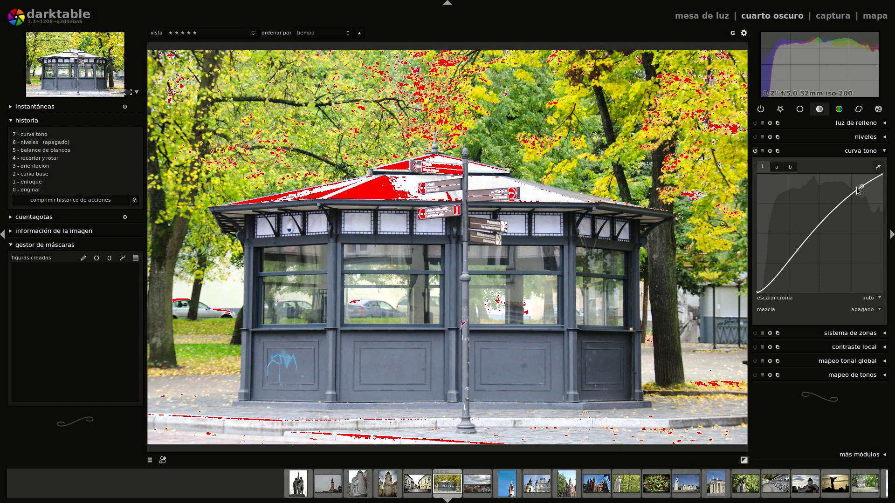
left_click_drag(861, 187, 883, 183)
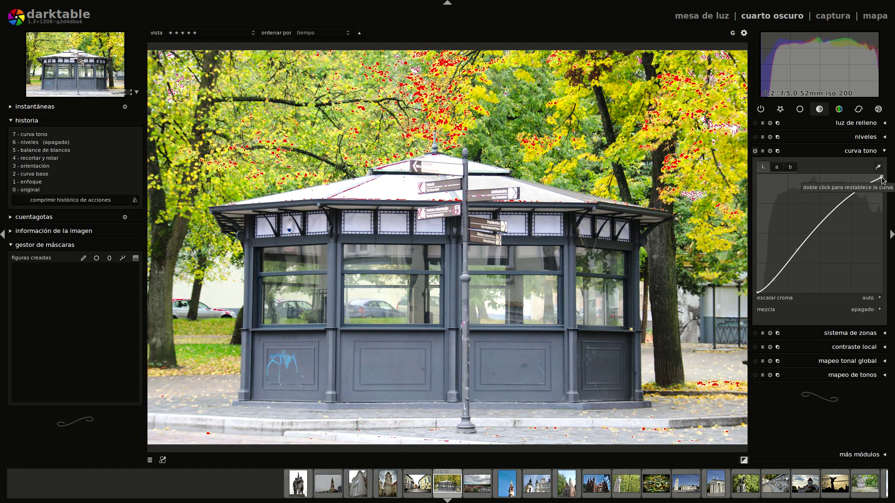
Step: Turn off the over- and underexposure indicator and close the filmstrip and the curva tono module
middle_click(354, 190)
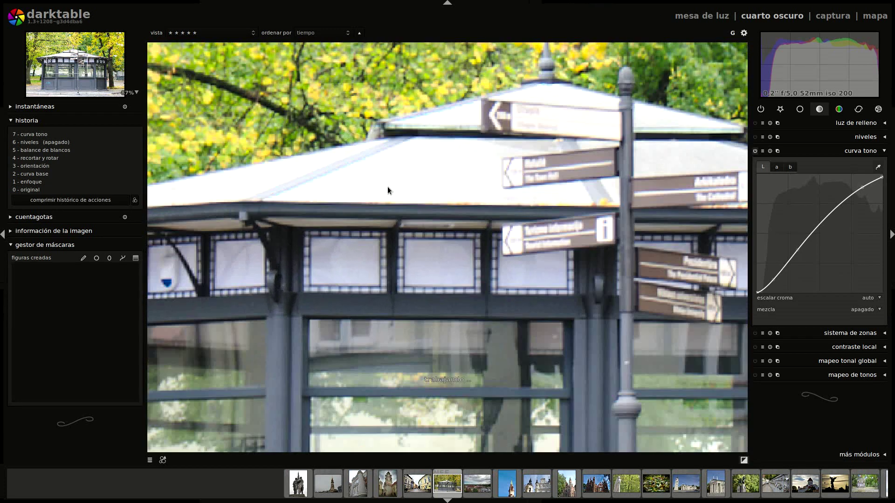
middle_click(388, 186)
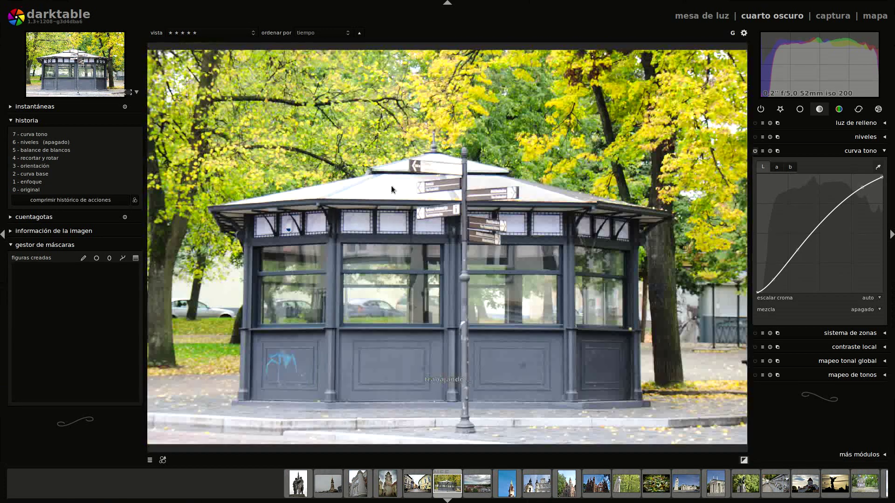
left_click(744, 460)
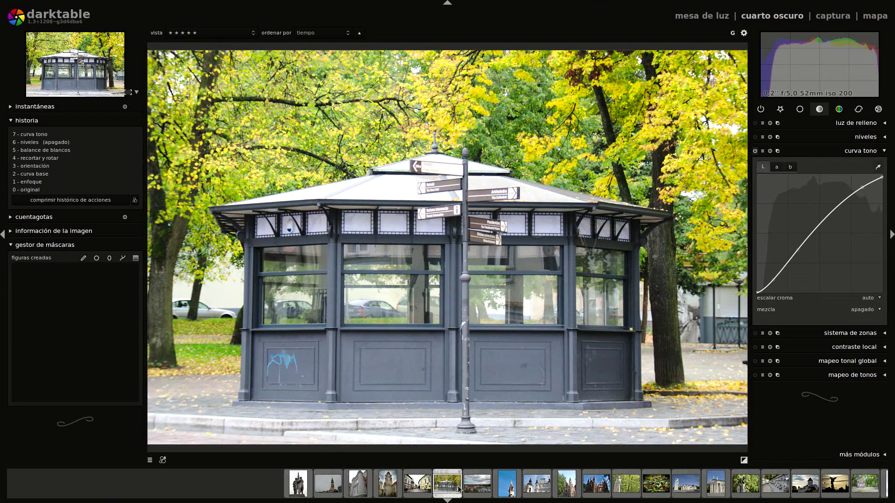
left_click(447, 501)
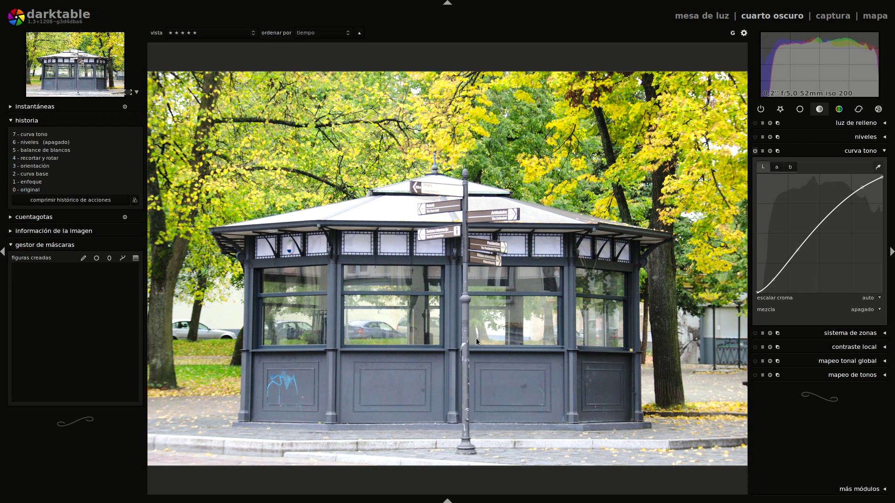
left_click(860, 154)
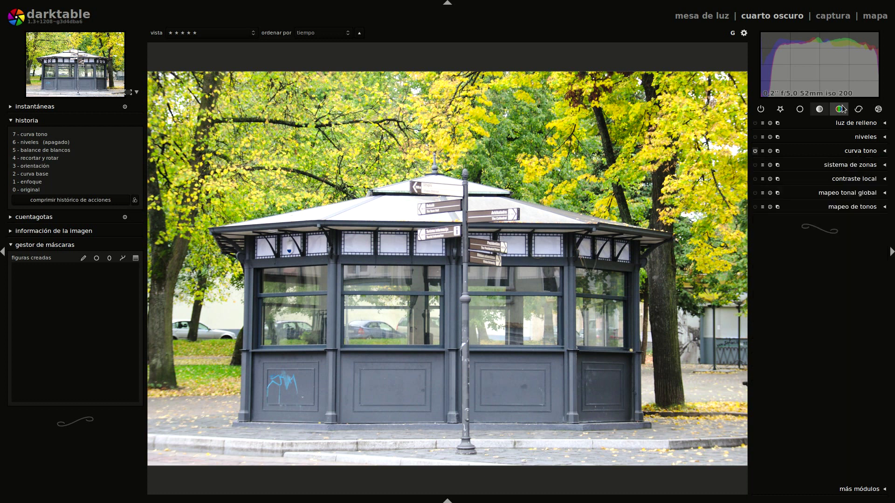
Step: Try muting the photo's colours in corrección de color by lowering the saturation to 0.66
left_click(842, 109)
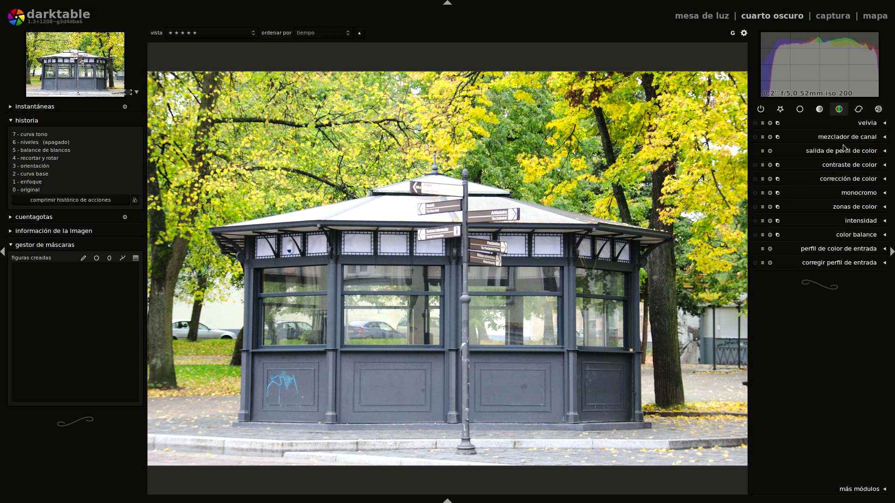
left_click(844, 181)
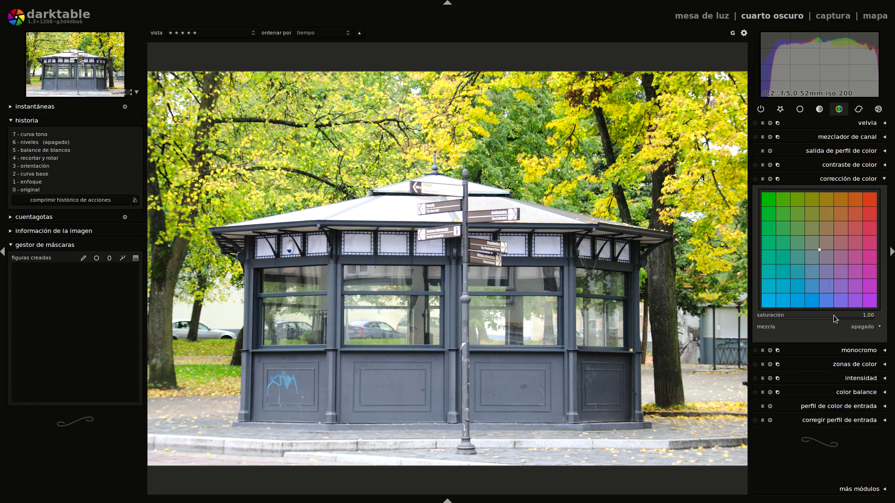
left_click_drag(834, 318, 827, 318)
scroll(827, 318, "up", 1)
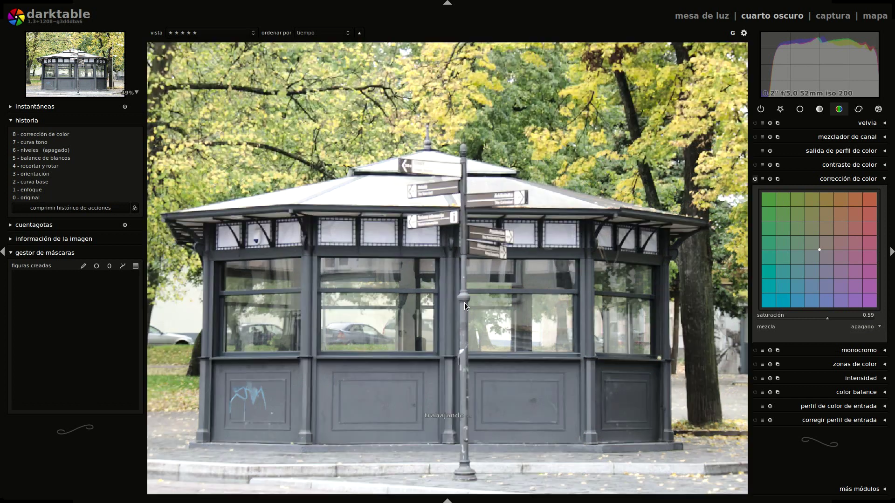
middle_click(465, 303)
middle_click(464, 303)
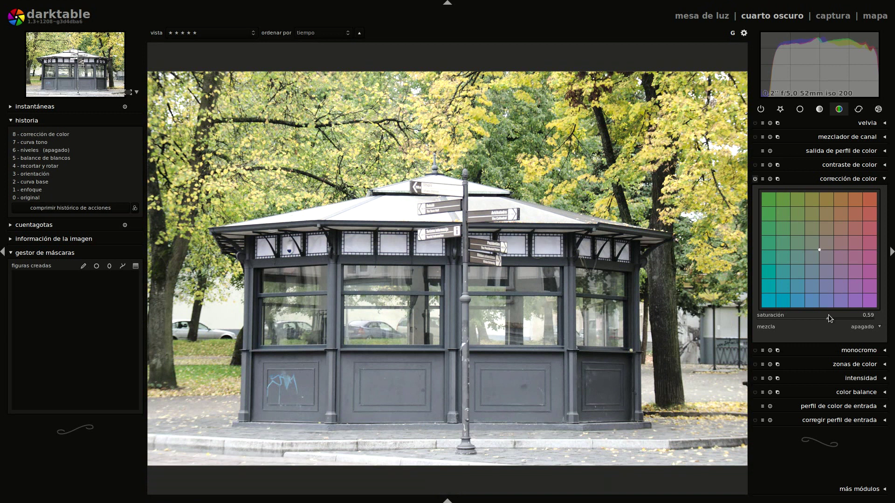
mouse_move(828, 317)
left_mouse_down()
mouse_move(841, 320)
mouse_move(829, 318)
left_mouse_up()
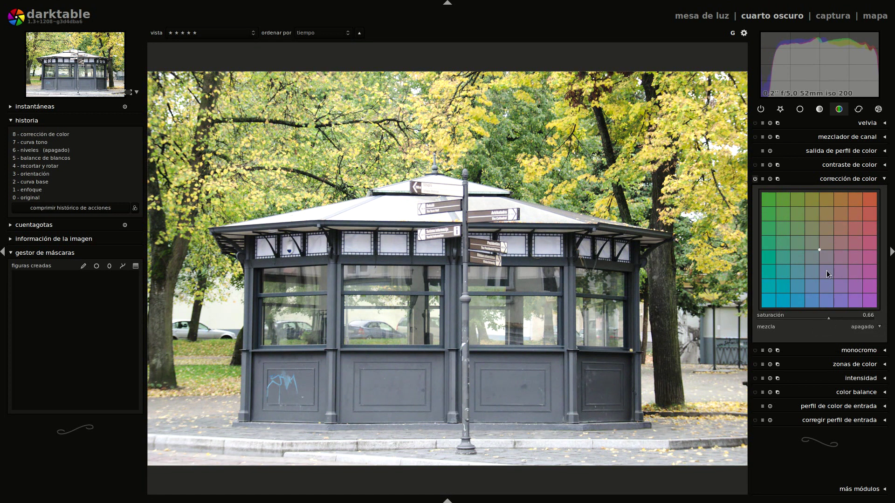
Step: Try tinting the highlights green and the shadows violet in corrección de color, reset both points and disable the module
left_click_drag(819, 248, 786, 226)
left_click_drag(819, 250, 834, 277)
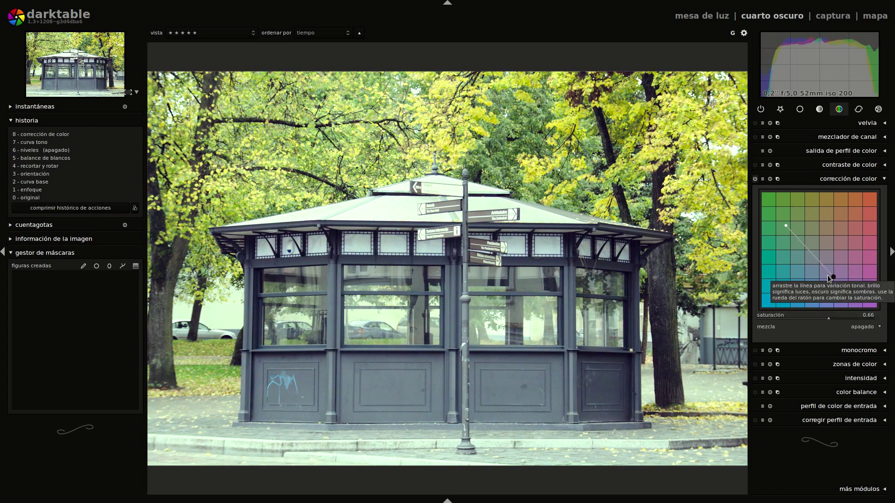
left_click_drag(844, 217, 819, 250)
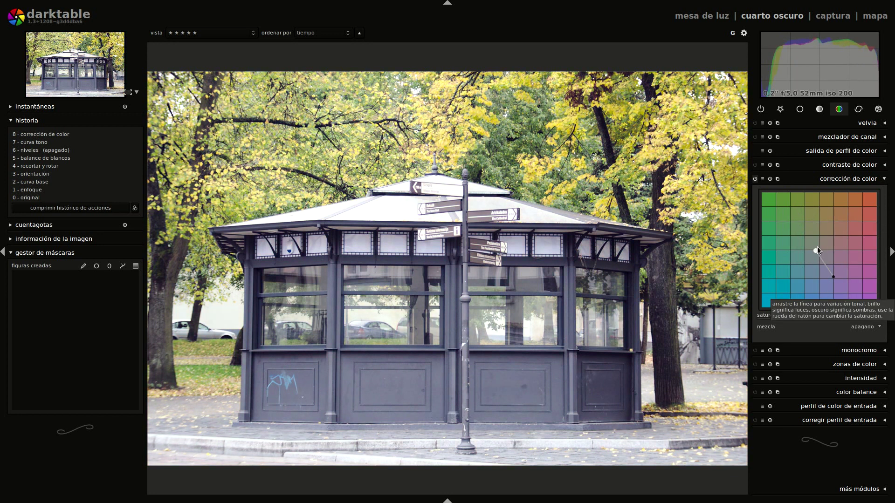
double_click(834, 278)
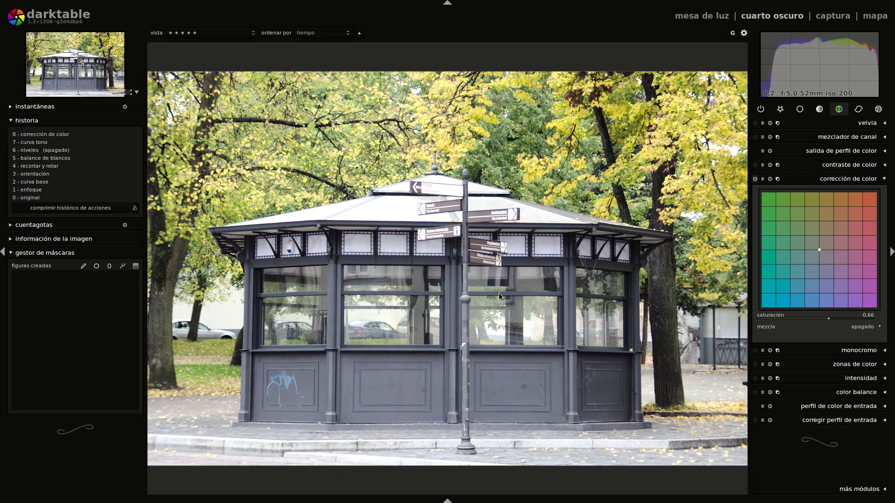
left_click(851, 180)
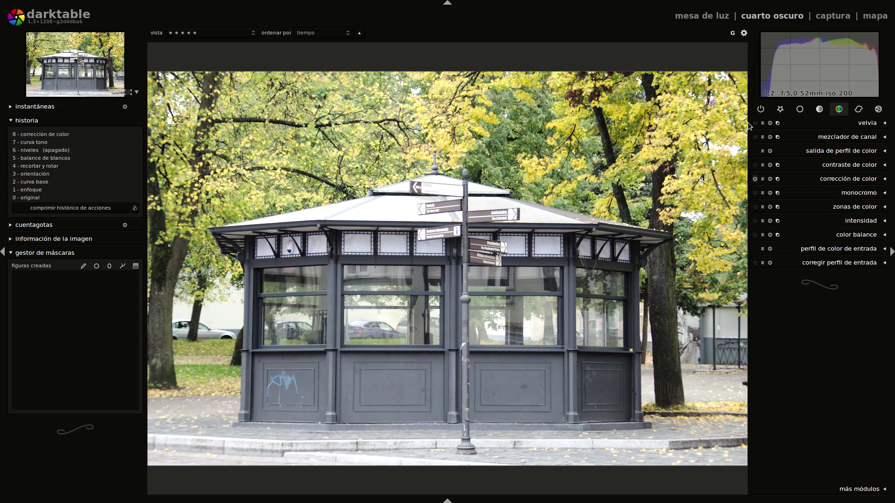
left_click(756, 179)
Step: Try the velvia module with its strength (fuerza) at 29% and disable it
left_click(755, 123)
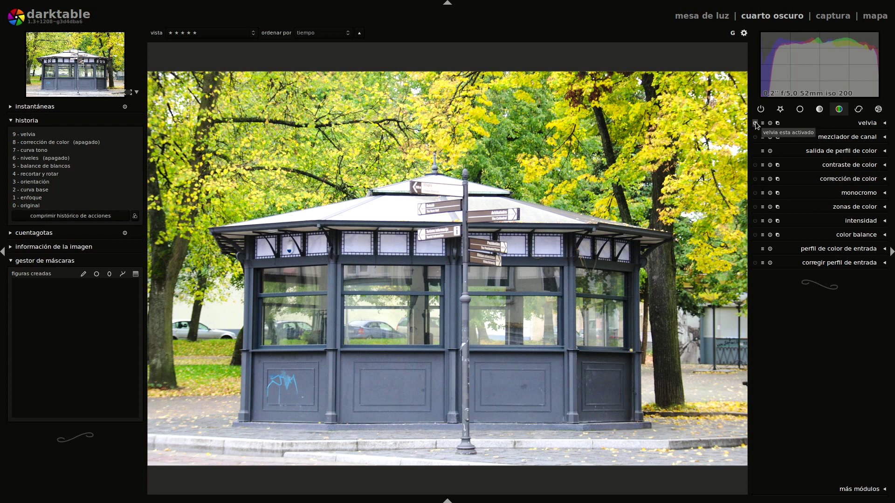
left_click(873, 124)
scroll(788, 139, "up", 4)
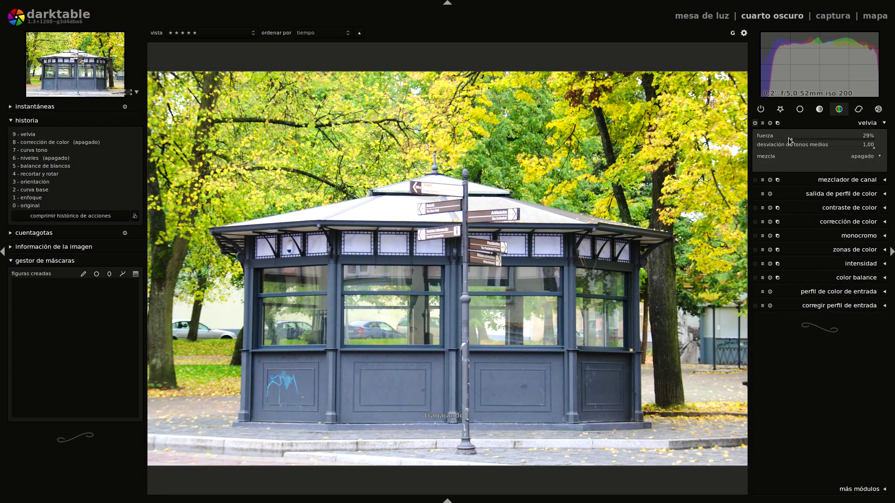
left_click(755, 123)
Step: Try different vibrance amounts in the intensidad module, disable it and close it
left_click(755, 222)
left_click(755, 222)
left_click(814, 221)
scroll(802, 236, "up", 8)
left_click_drag(826, 239, 804, 239)
left_click(756, 222)
left_click(864, 222)
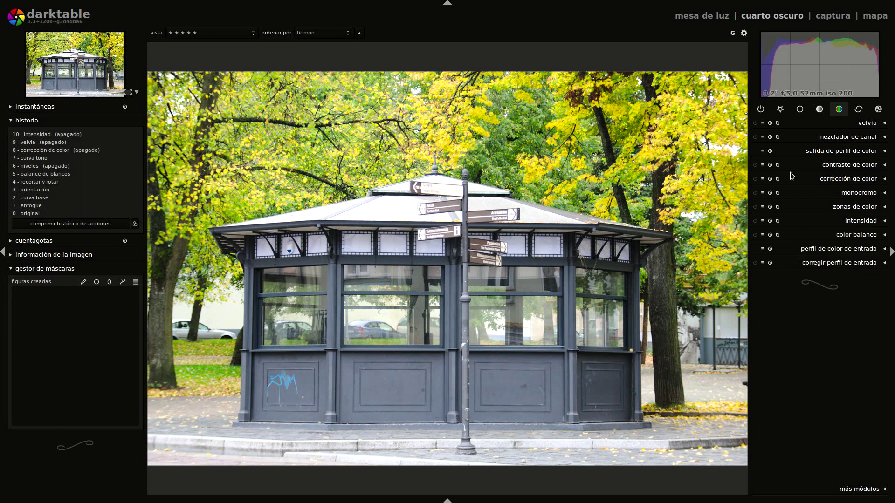
Step: Blend the monocromo module uniformly over the photo in overlay mode at 52% opacity
left_click(852, 195)
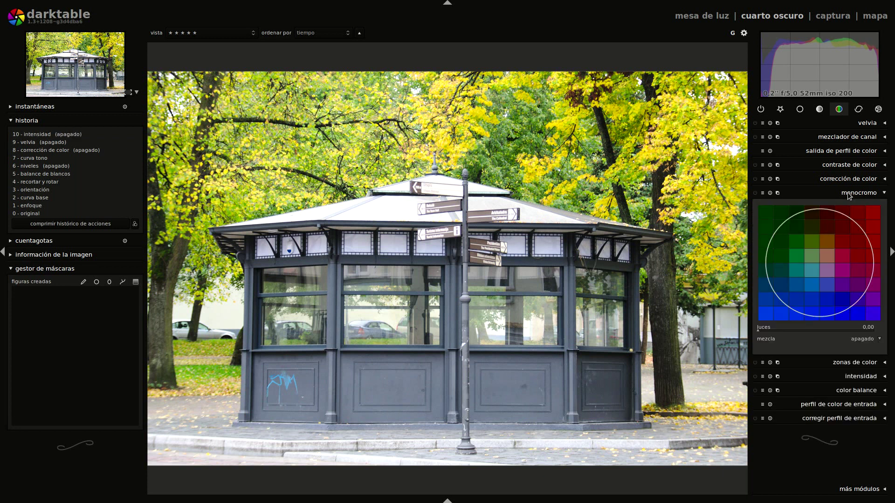
left_click(865, 341)
left_click(860, 348)
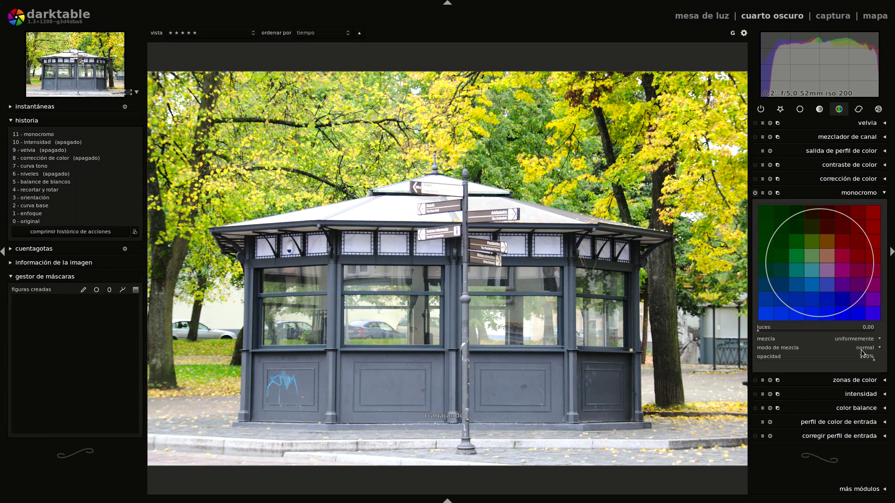
left_click(863, 348)
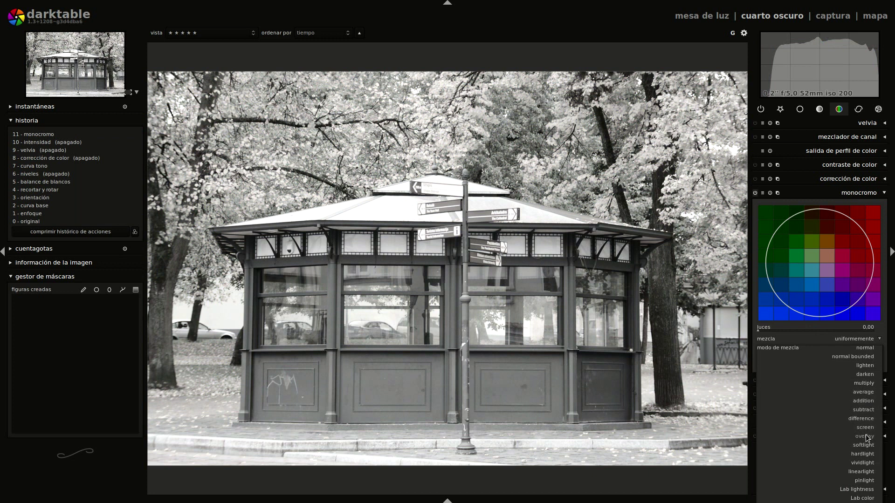
left_click(848, 436)
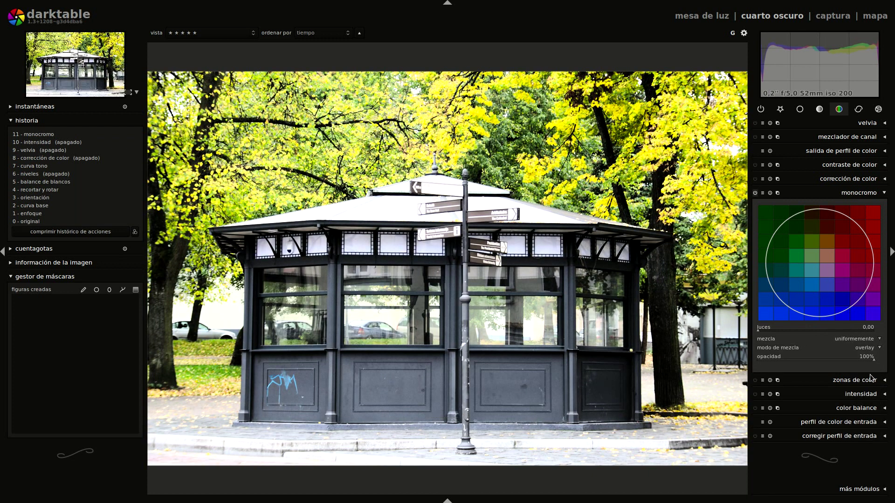
left_click_drag(845, 362, 817, 356)
Step: Inspect the kiosk up close, compare the photo with monocromo off and on, leave it enabled and close the module
scroll(542, 246, "up", 2)
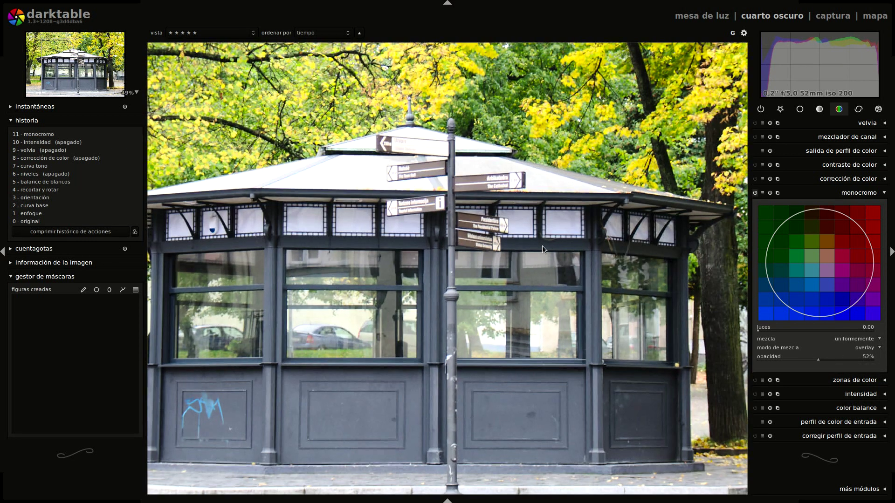
scroll(536, 248, "up", 2)
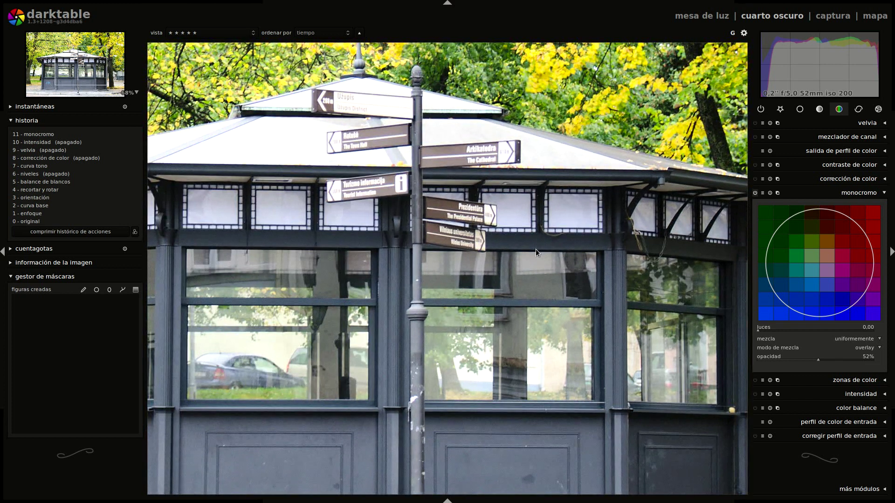
scroll(536, 252, "down", 3)
left_click(756, 193)
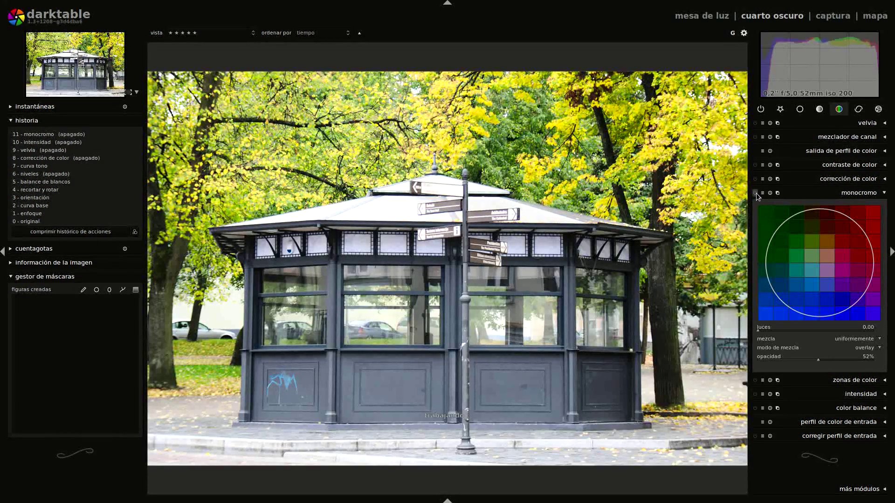
left_click(755, 194)
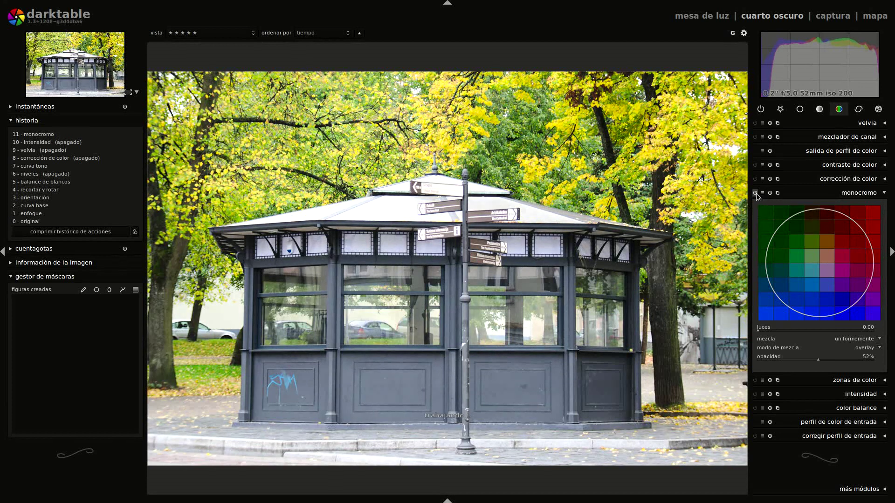
left_click(756, 193)
left_click(756, 193)
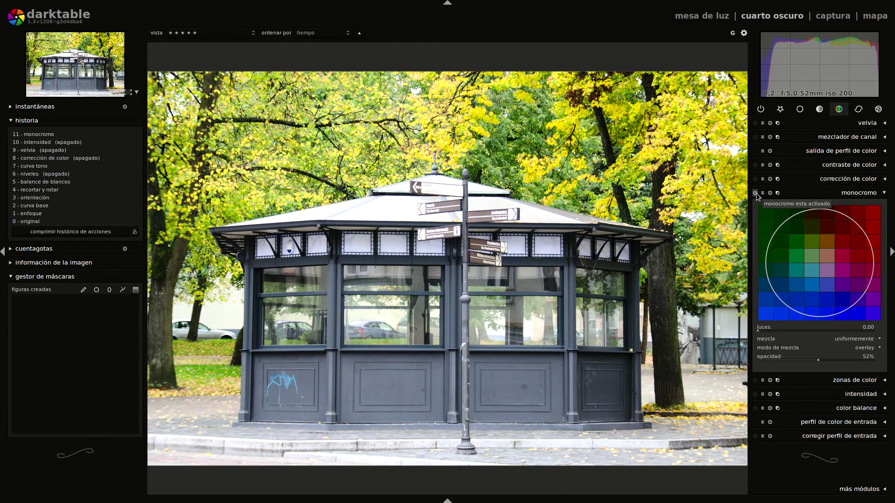
left_click(867, 193)
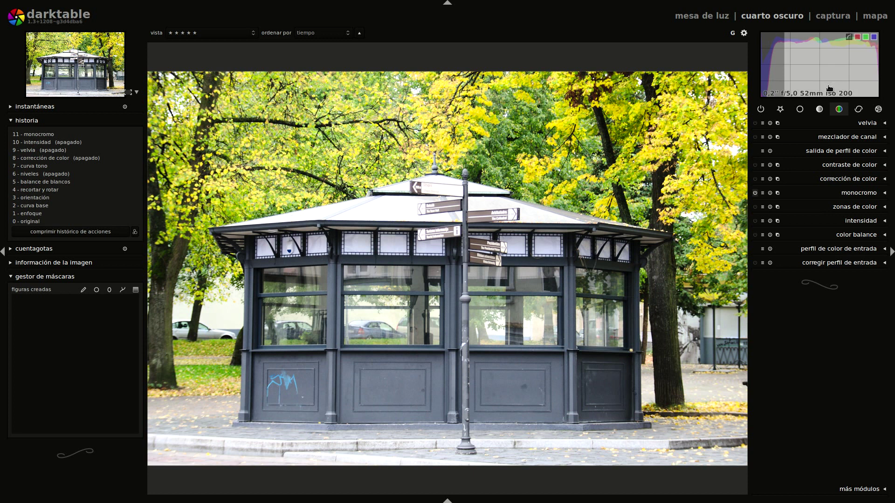
Step: Open zonas de color on its saturation curve and sample the dark green foliage above the kiosk roof
left_click(849, 233)
left_click(849, 234)
left_click(853, 209)
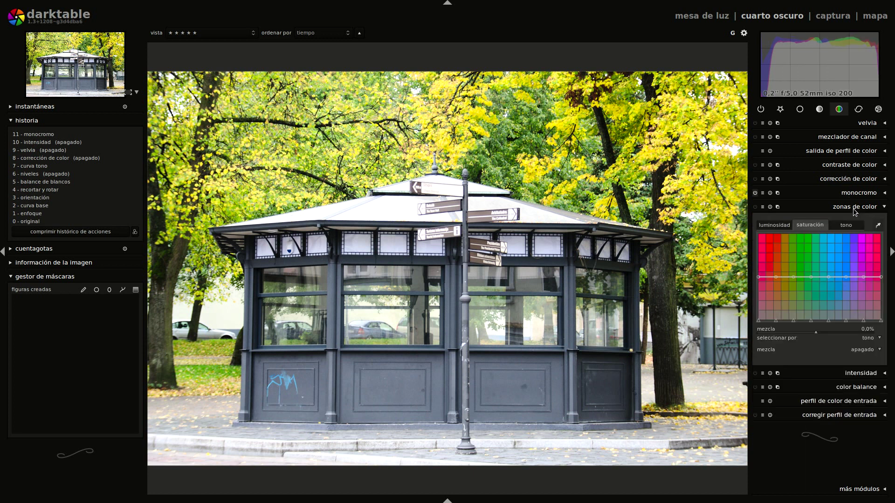
left_click(876, 227)
left_click(515, 136)
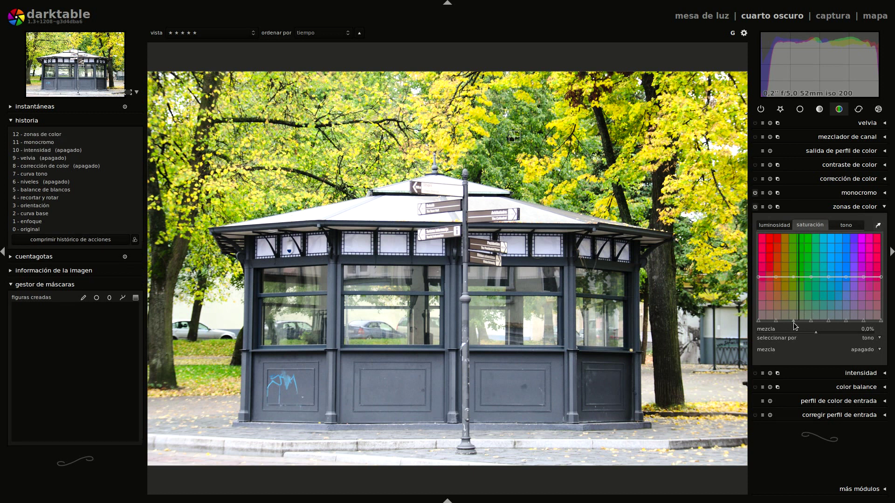
Step: Lower the greens and, more mildly, the blues on the saturation curve of zonas de color and close the module
mouse_move(794, 321)
left_mouse_down()
mouse_move(782, 320)
mouse_move(815, 317)
mouse_move(799, 268)
left_mouse_up()
scroll(799, 268, "up", 6)
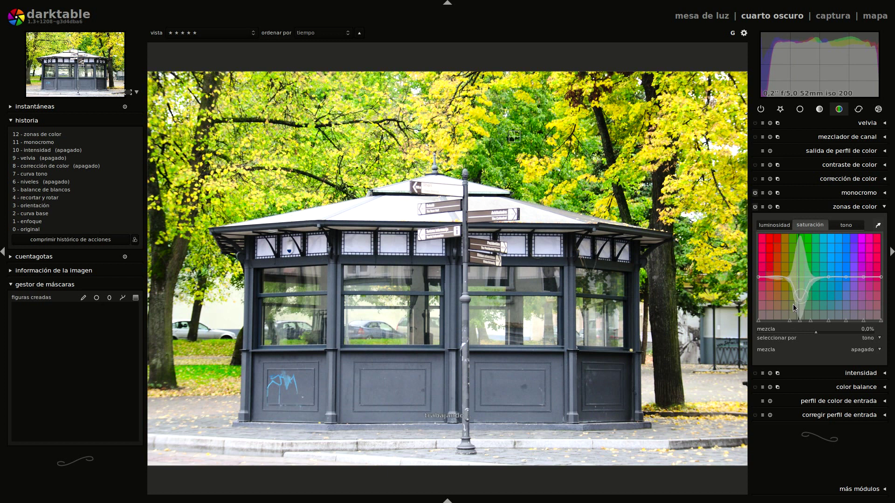
left_click_drag(793, 306, 793, 303)
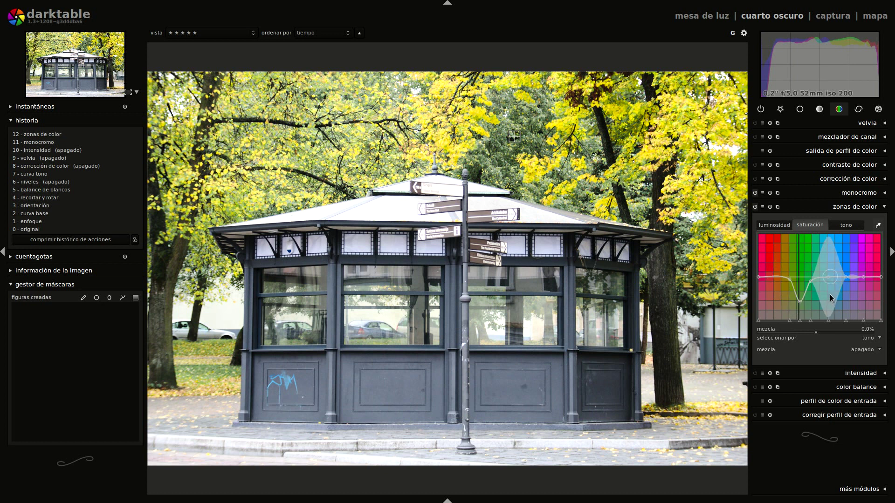
mouse_move(847, 286)
left_mouse_down()
mouse_move(847, 247)
mouse_move(846, 292)
mouse_move(841, 253)
mouse_move(838, 297)
left_mouse_up()
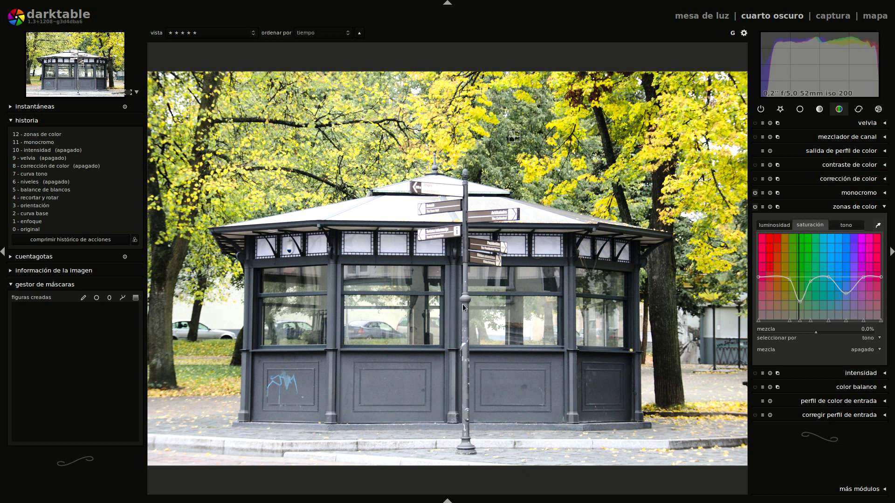
left_click(853, 206)
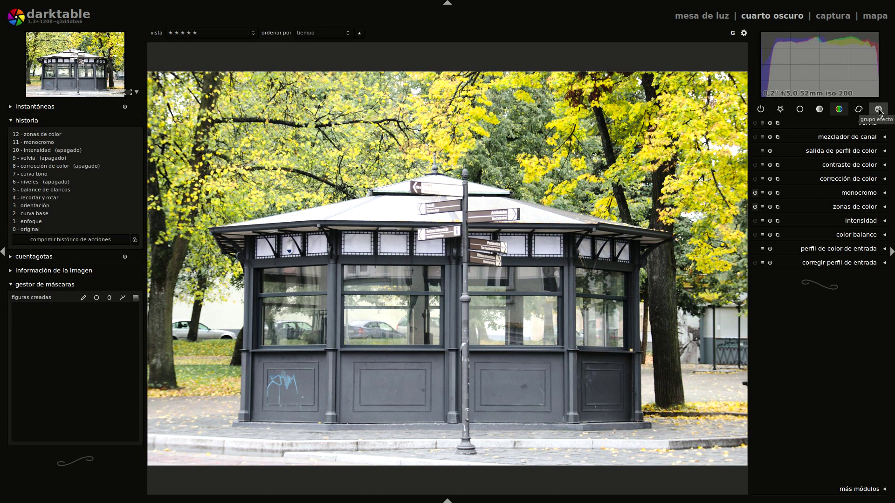
Step: Try the claridad preset in ecualizador, replace it with claridad (sutil) and close the module
left_click(863, 111)
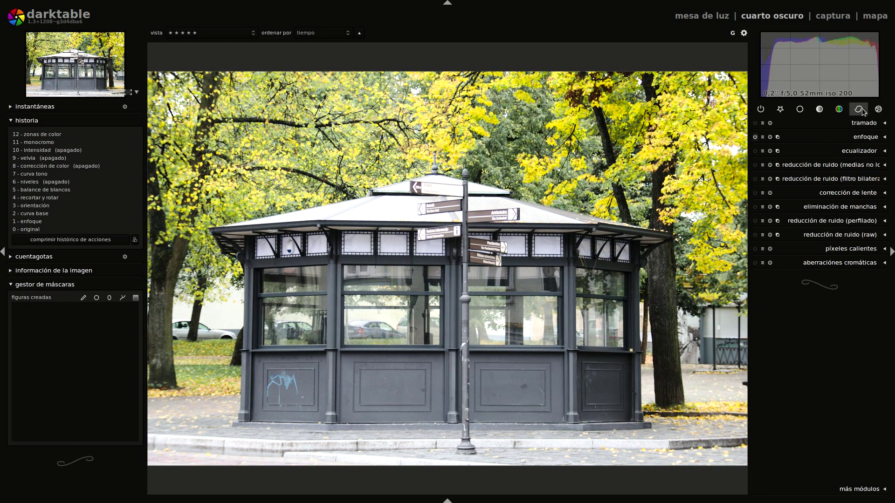
left_click(848, 154)
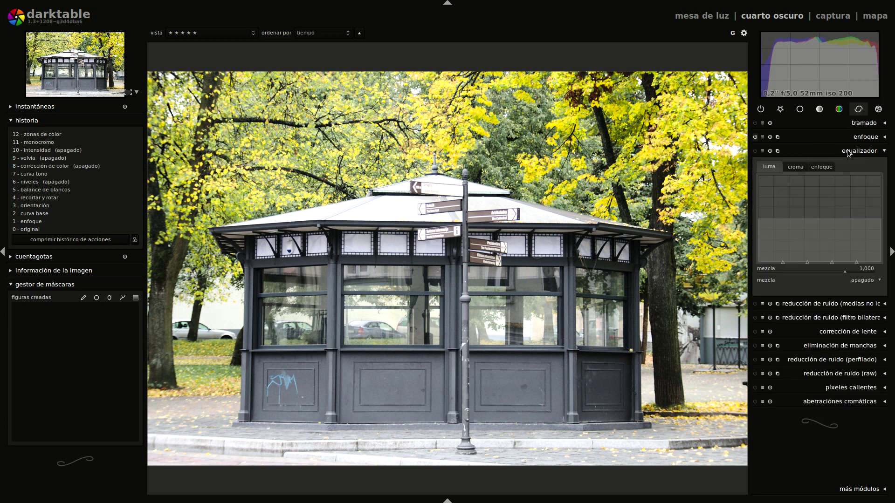
left_click(763, 152)
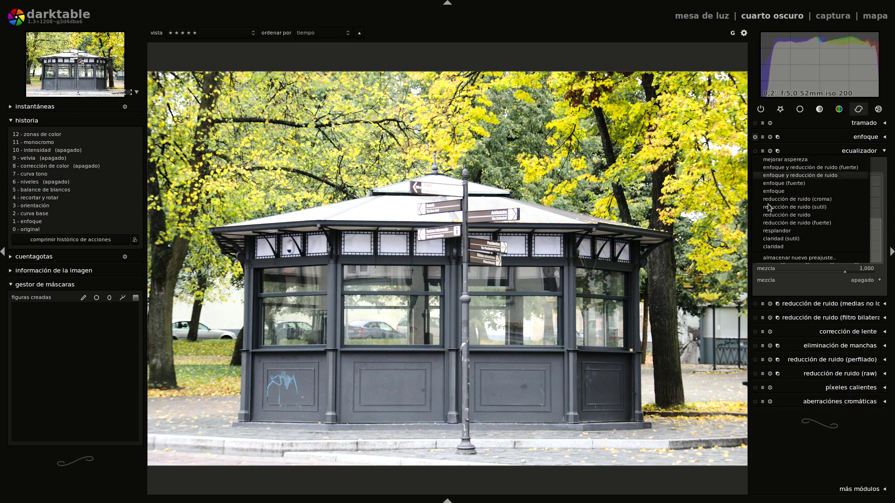
left_click(778, 247)
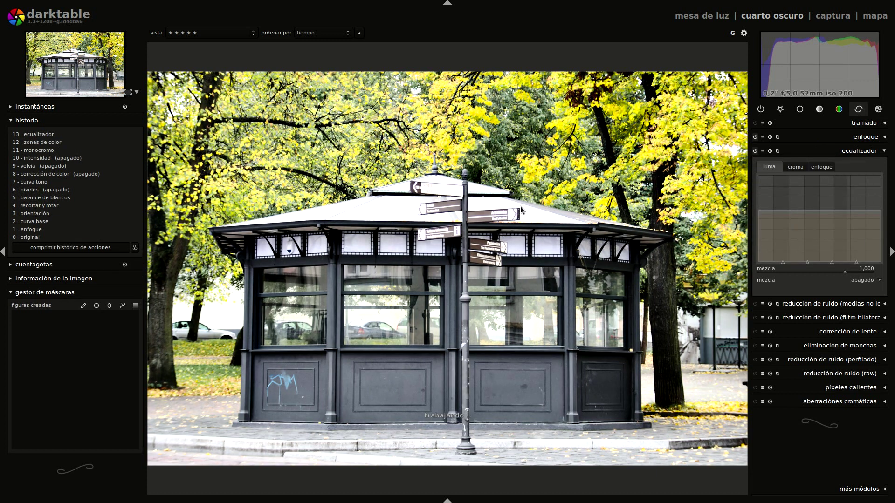
left_click(763, 151)
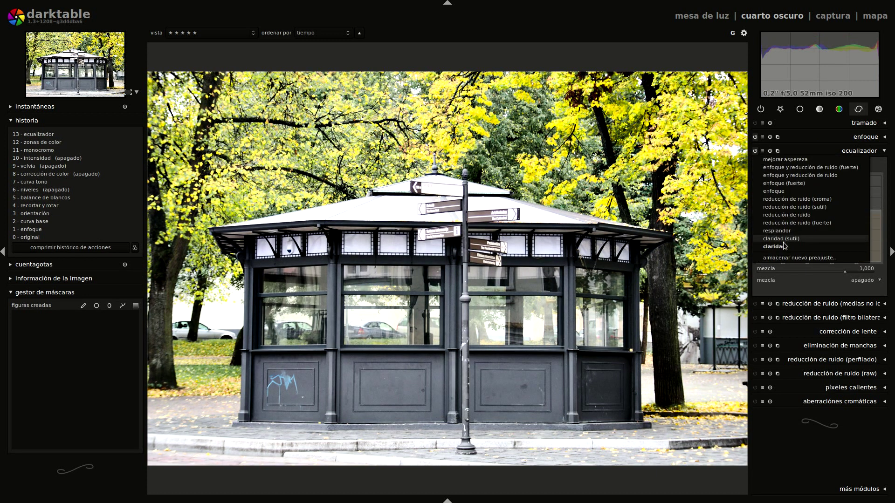
left_click(788, 246)
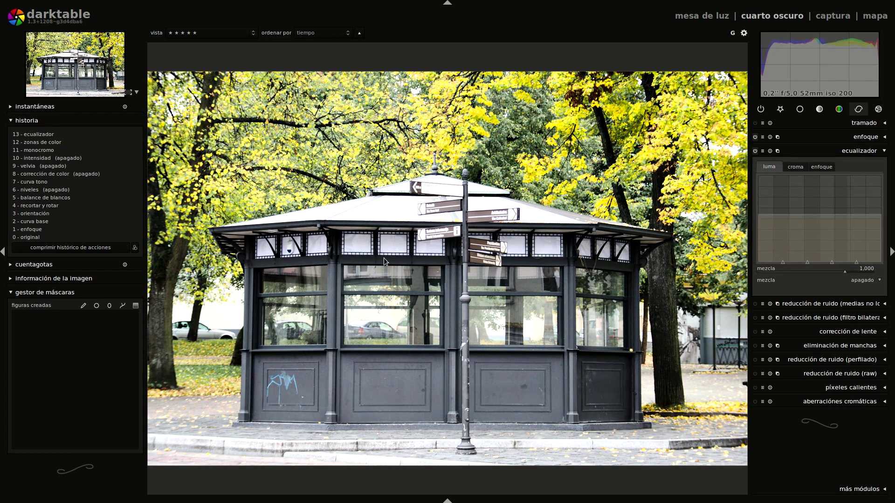
left_click(855, 154)
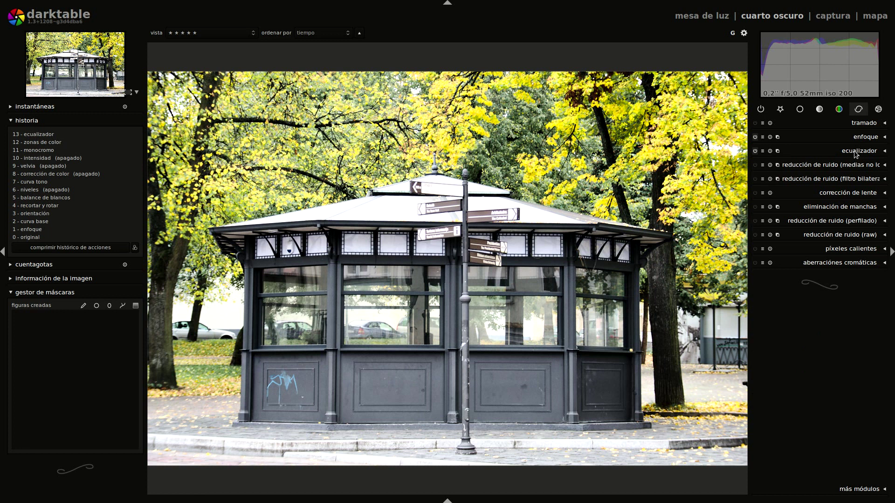
Step: Check the settings of corrección de lente, then enable reducción de ruido (perfilado) with fuerza at 0,563
left_click(846, 195)
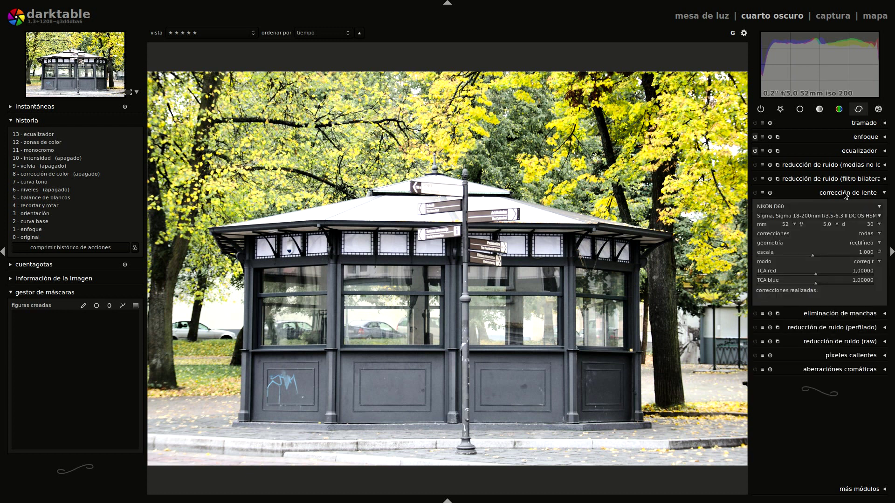
left_click(846, 195)
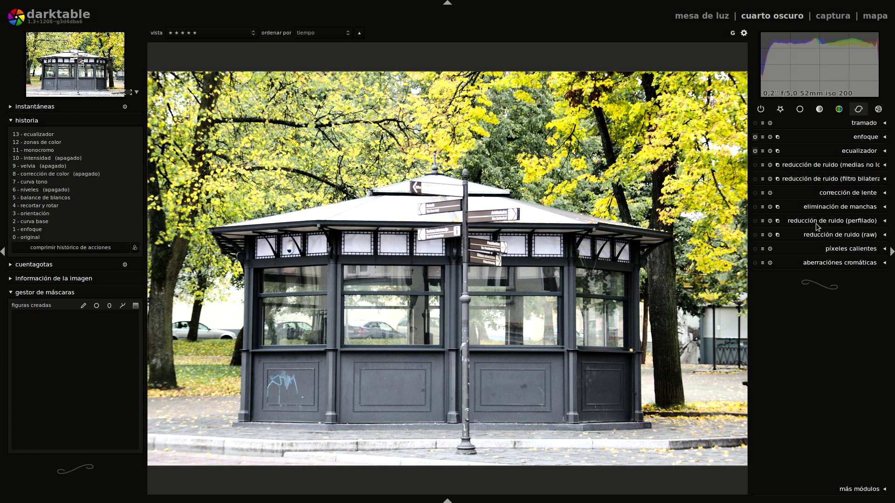
left_click(755, 221)
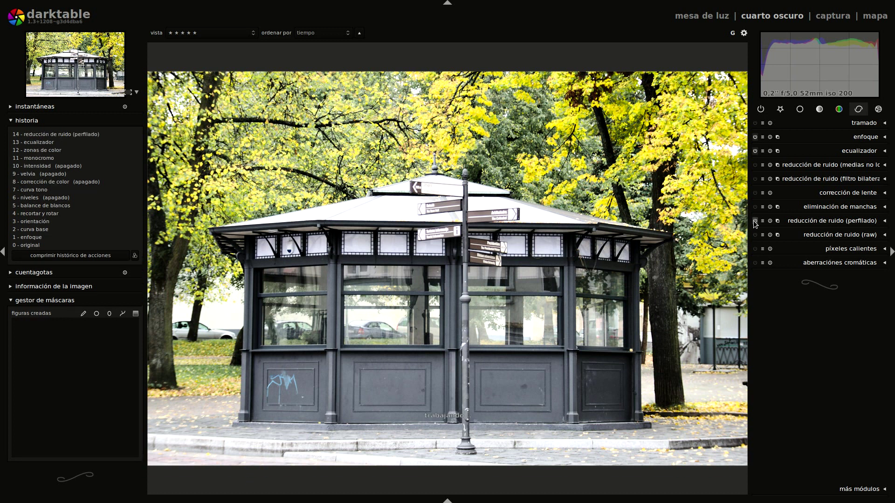
scroll(535, 250, "up", 3)
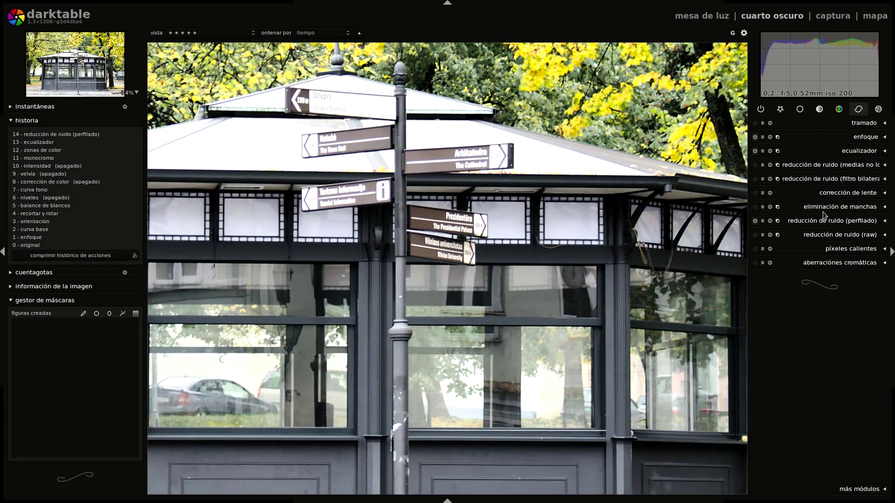
left_click(824, 218)
left_click_drag(787, 262, 774, 262)
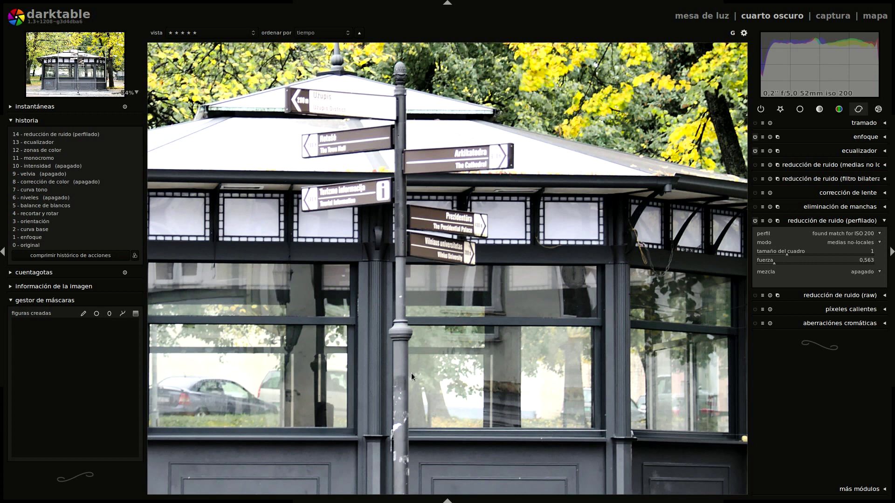
Step: Inspect the denoised kiosk up close, return to the whole photo and close reducción de ruido (perfilado)
scroll(433, 328, "down", 1)
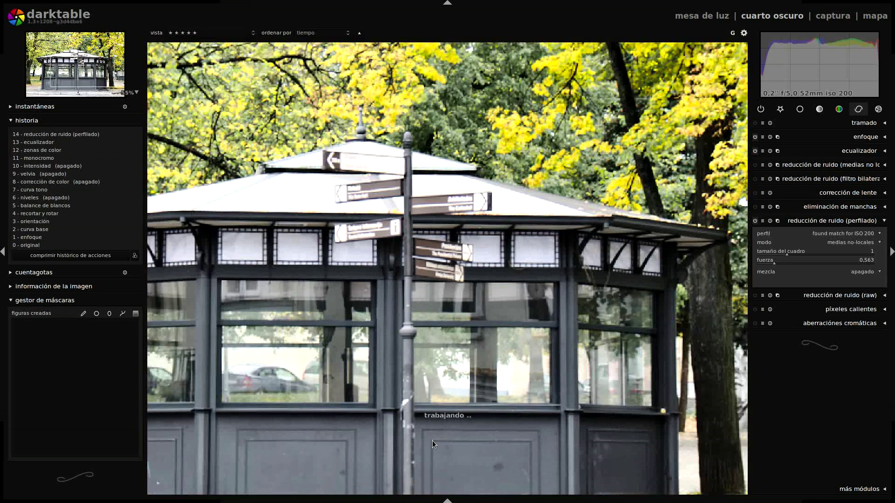
middle_click(443, 427)
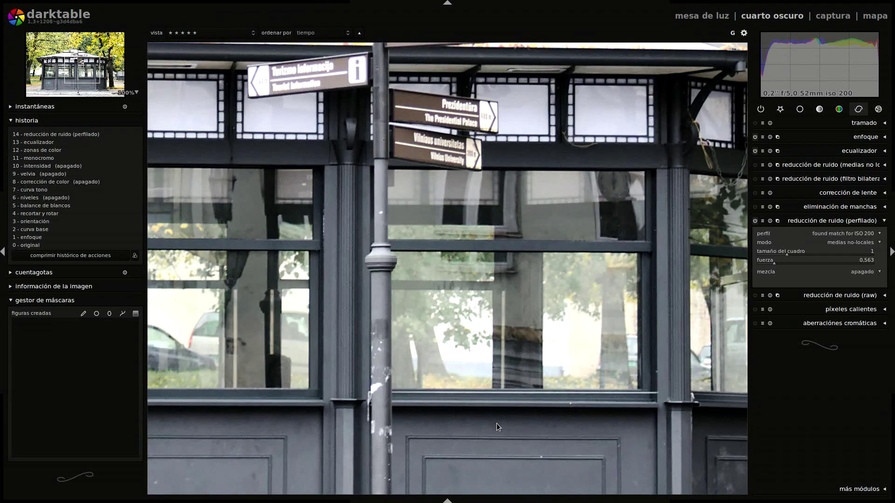
scroll(446, 338, "down", 5)
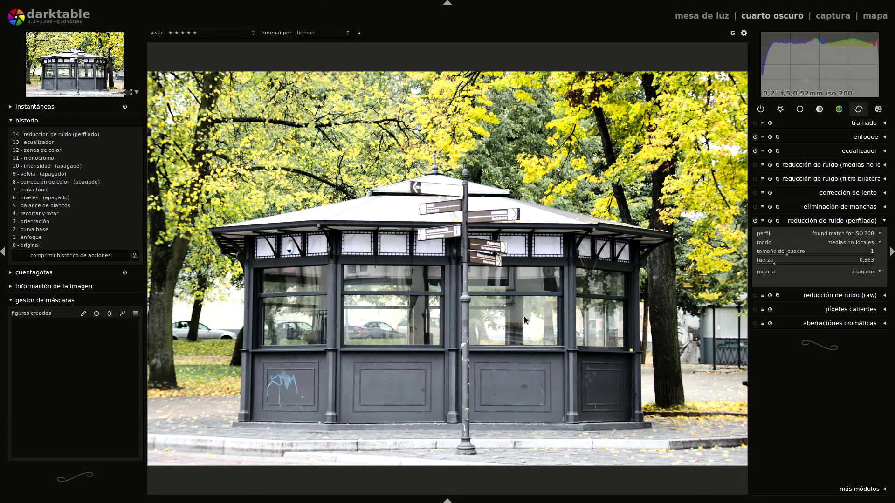
left_click(824, 222)
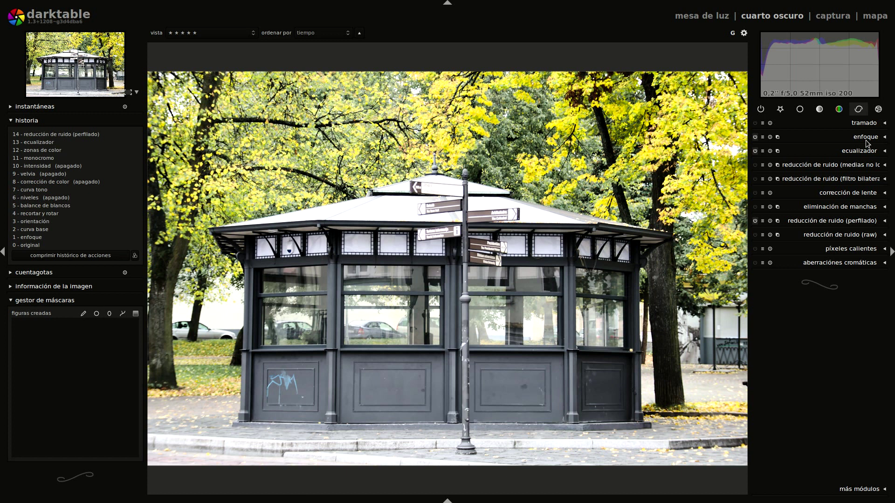
Step: Compare the kiosk up close with enfoque off and on, leaving it enabled
left_click(755, 137)
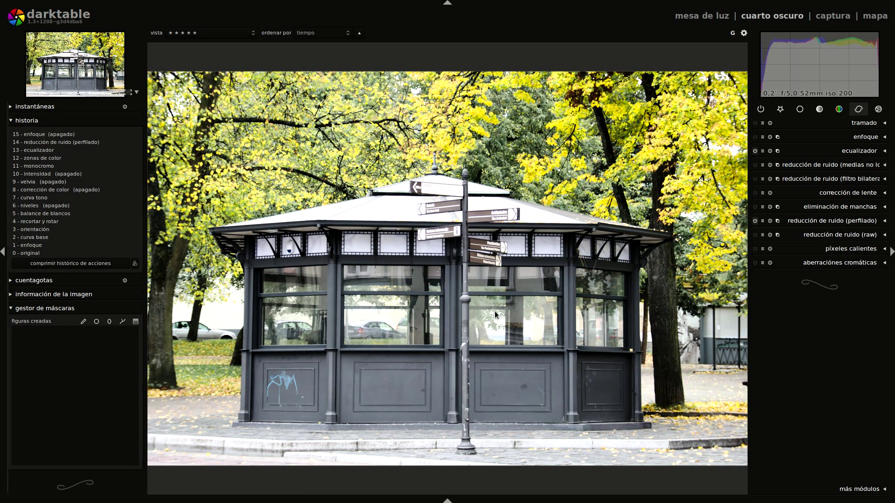
scroll(493, 305, "up", 2)
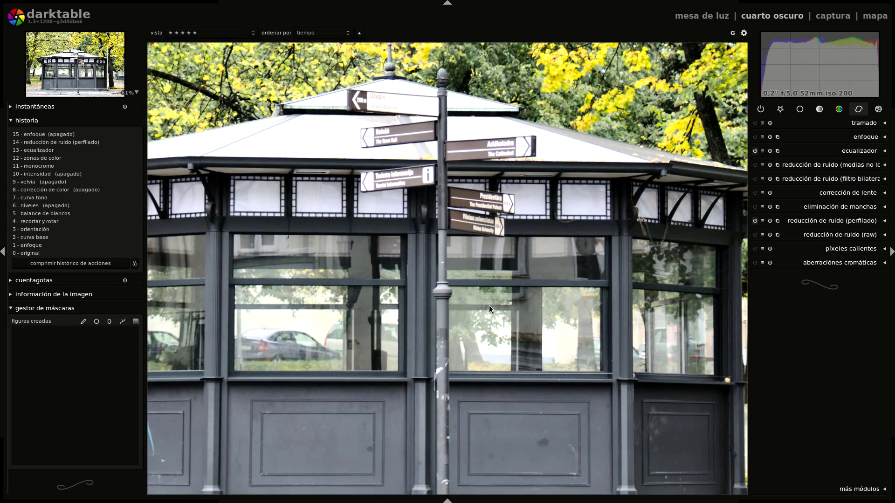
left_click(757, 138)
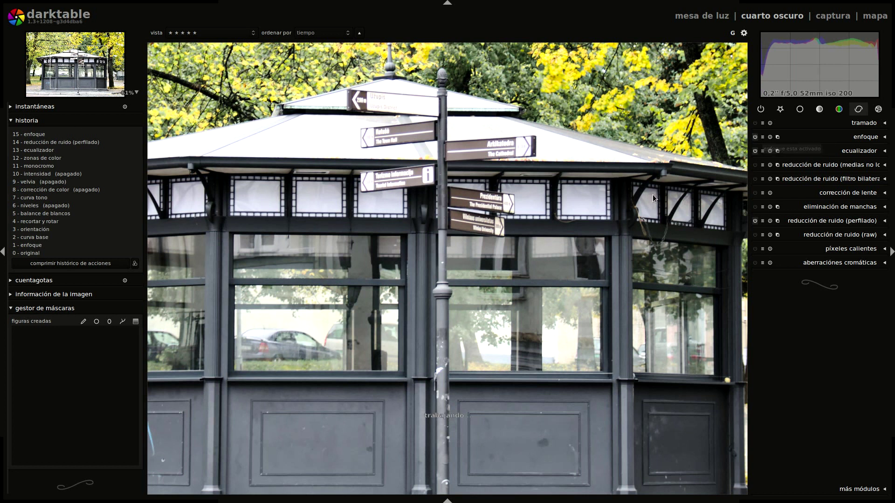
scroll(606, 215, "down", 2)
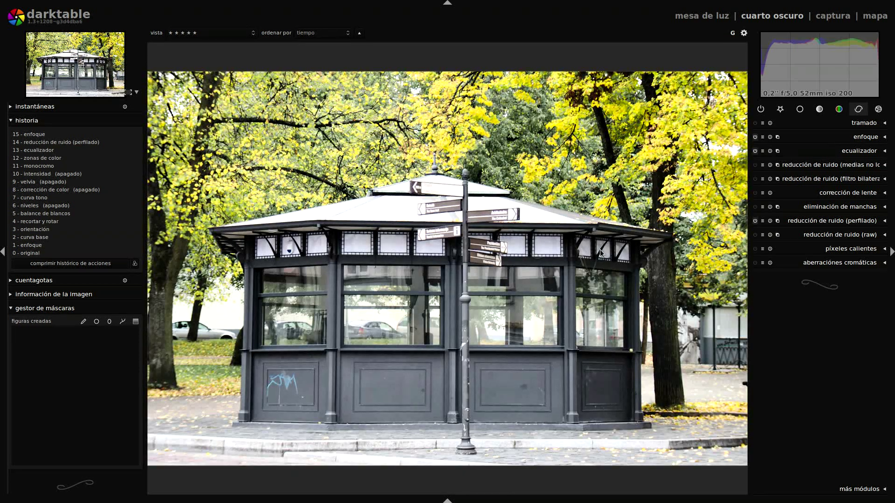
Step: Add viñeteado to the kiosk photo with automatic proportions and shrink its inner ellipse to an escala of 72,52%
left_click(878, 110)
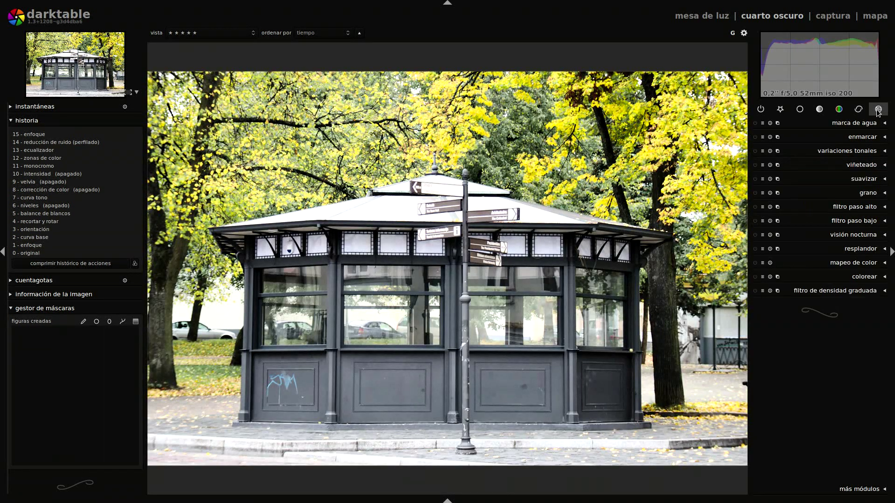
left_click(854, 166)
left_click(849, 241)
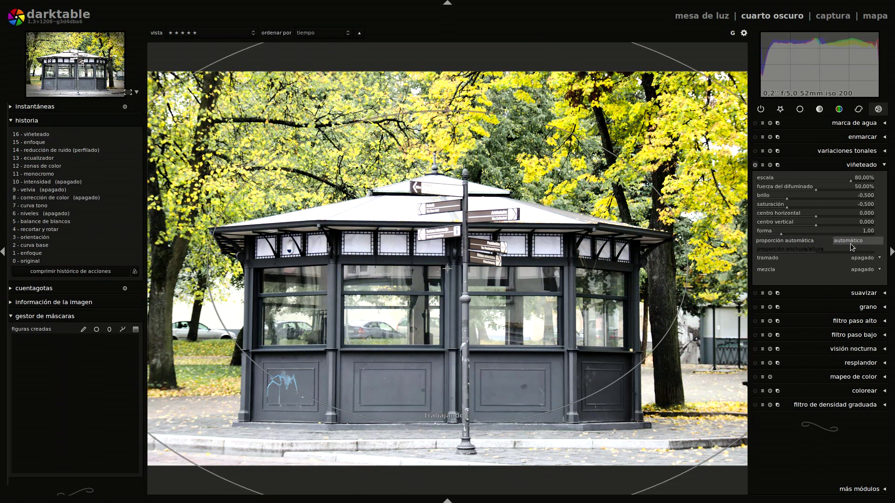
left_click_drag(687, 269, 666, 269)
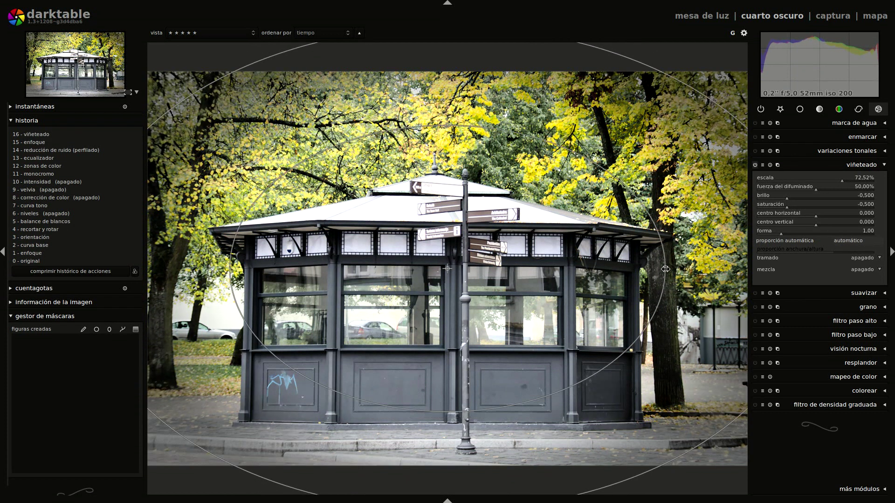
Step: Set the vignette's brillo to -0,365 and its saturación to 0
left_click(791, 201)
left_click(795, 200)
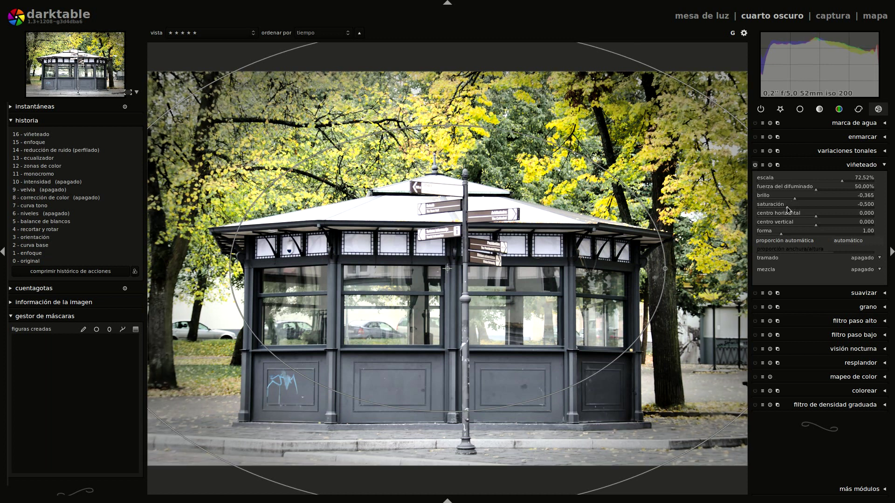
right_click(785, 206)
type("0")
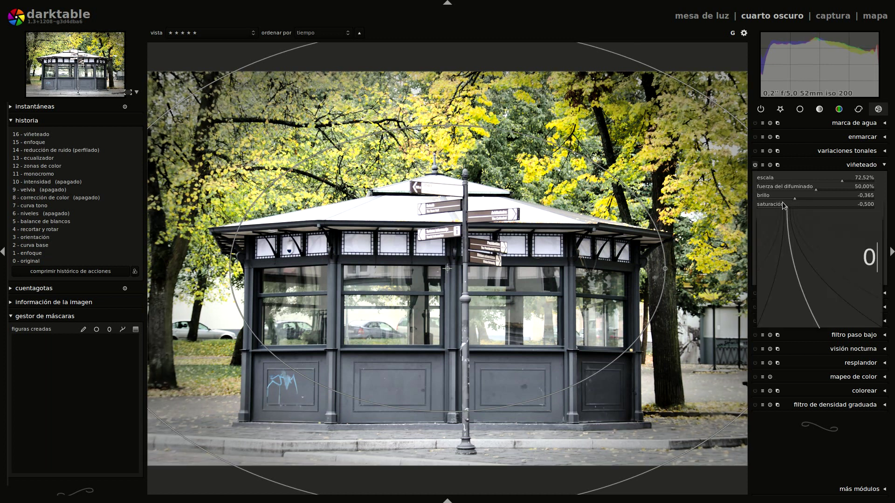
key("Return")
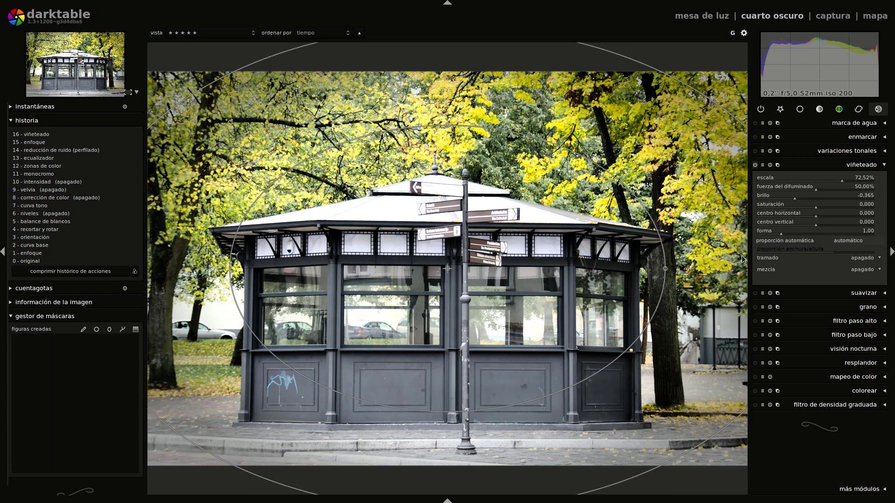
Step: Set the vignette's forma to 0,74 and widen its escala to 89,60%
left_click(784, 234)
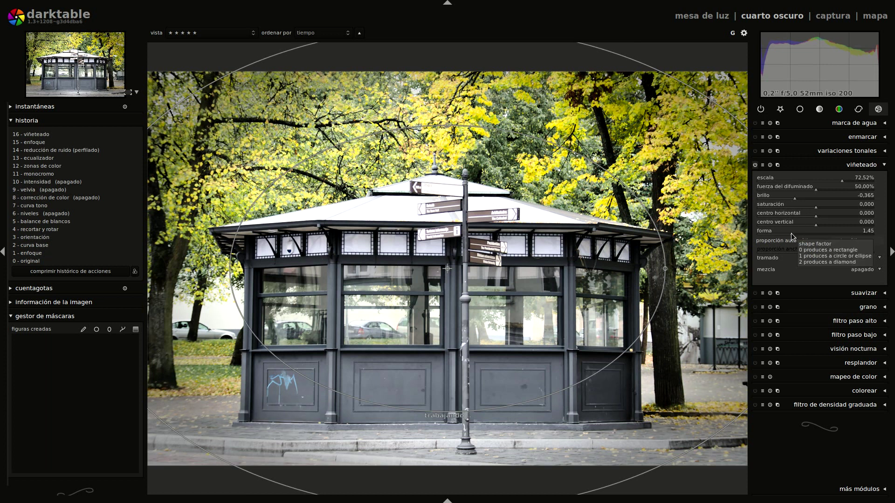
left_click(765, 235)
left_click(776, 236)
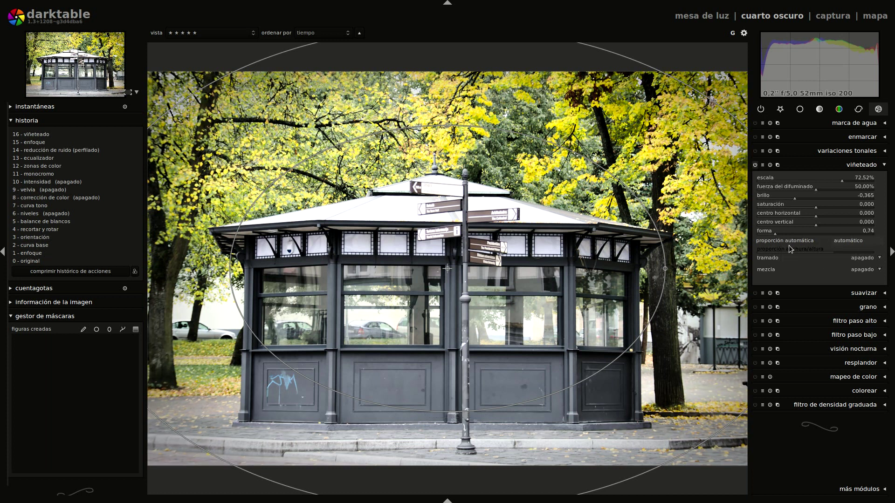
left_click_drag(666, 269, 737, 274)
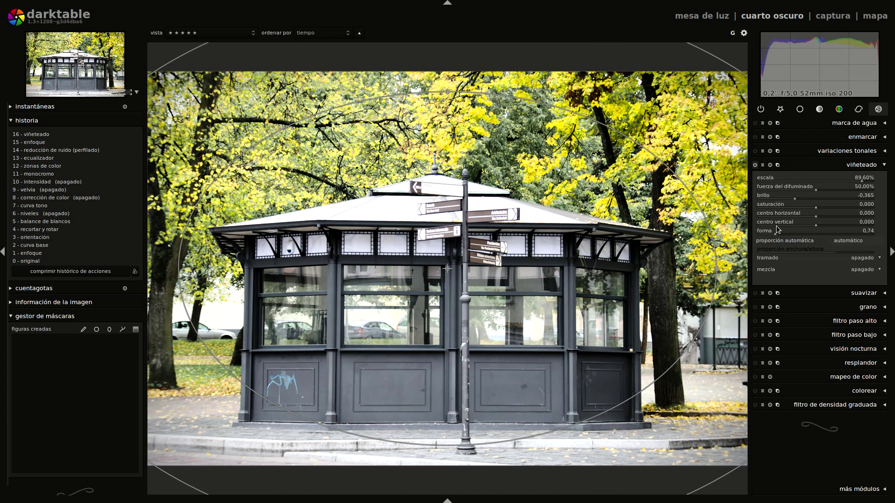
Step: Close viñeteado and compare the photo with the effect off and on, leaving it enabled
left_click(856, 166)
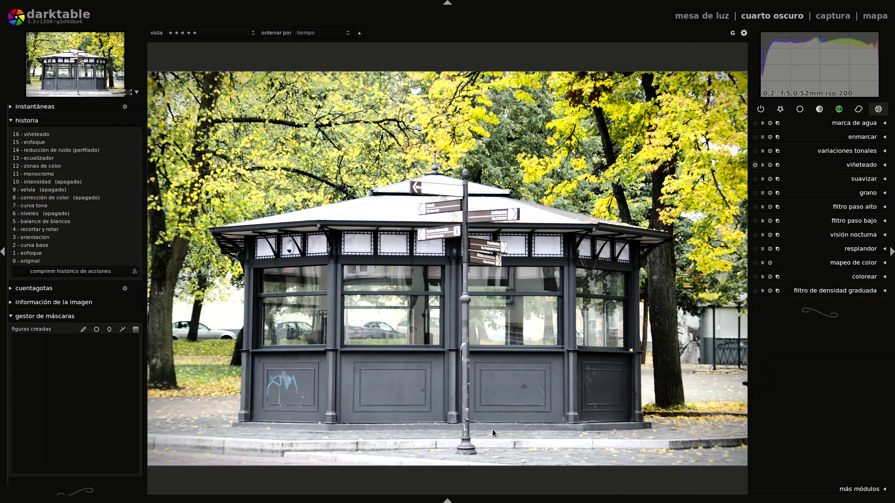
left_click(756, 165)
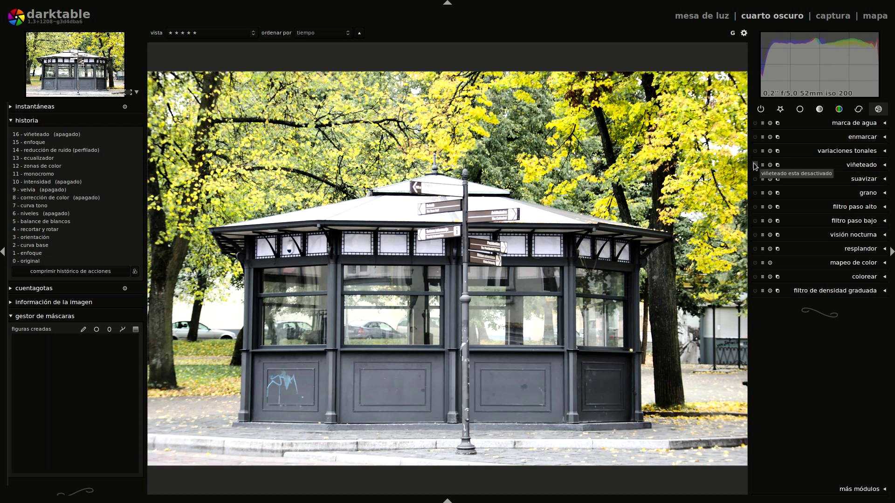
left_click(756, 165)
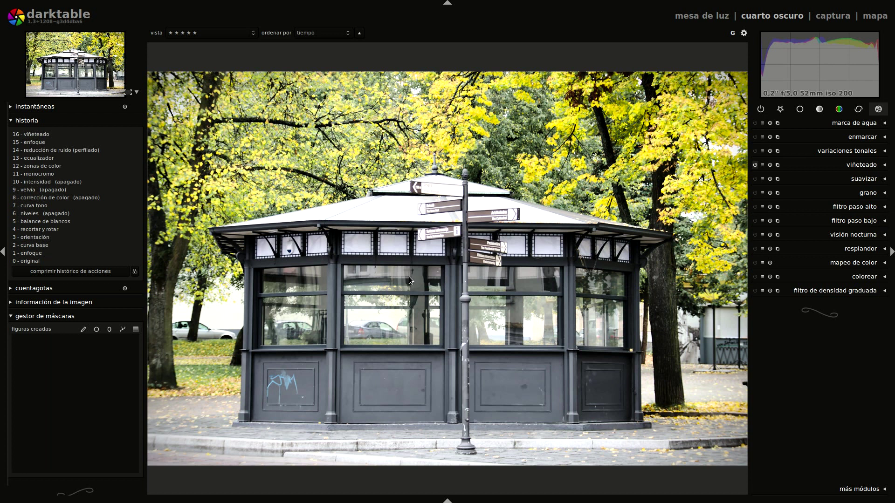
Step: Return to mesa de luz and open the photo of the church bell tower under a cloudy sky in the darkroom
key("l")
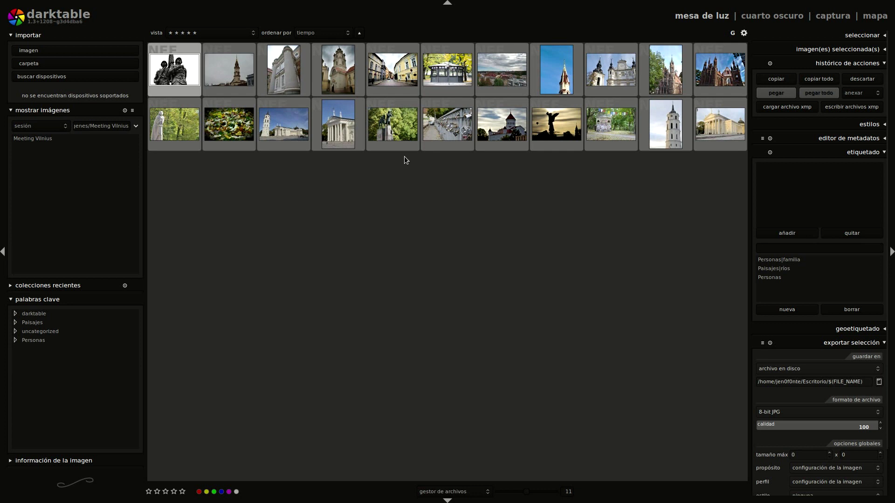
double_click(339, 68)
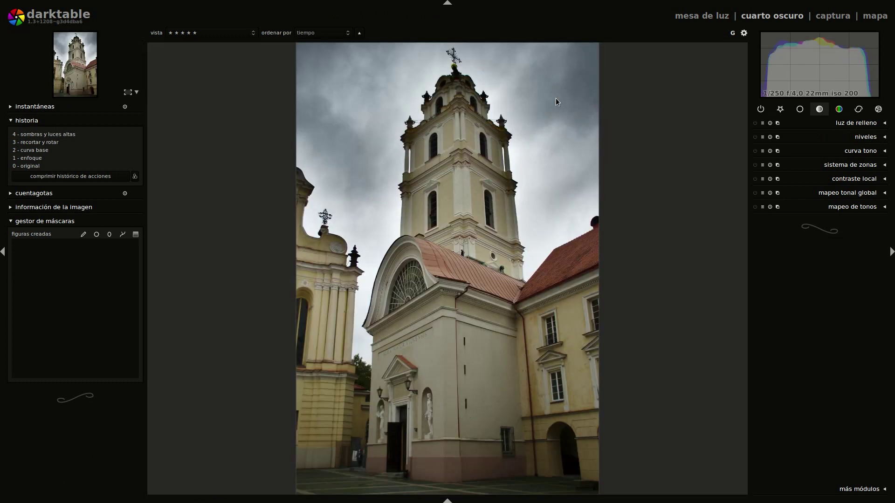
Step: In sombras y luces altas, set luces to -65,46 and sombras to 91,97 for the bell tower photo
left_click(800, 109)
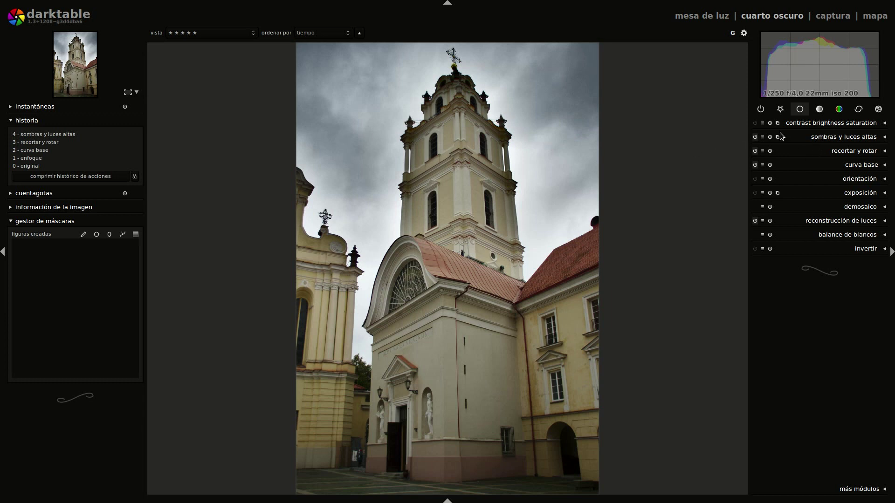
left_click(832, 137)
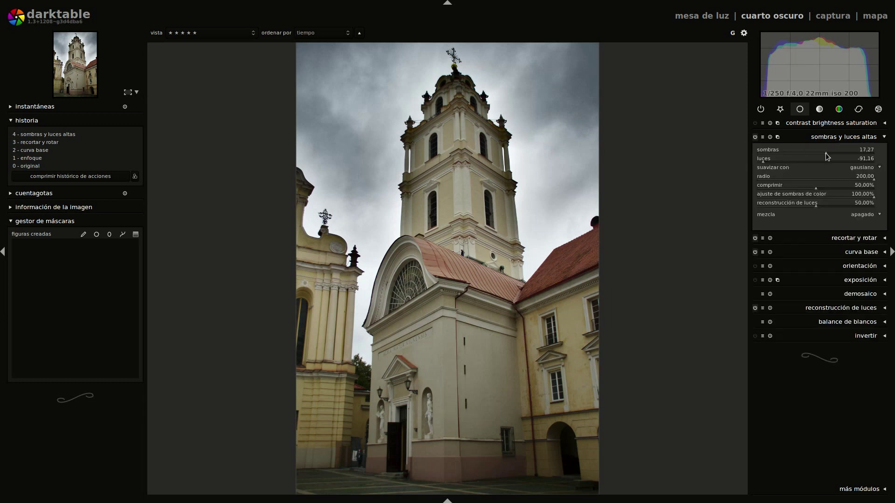
left_click_drag(827, 153, 830, 153)
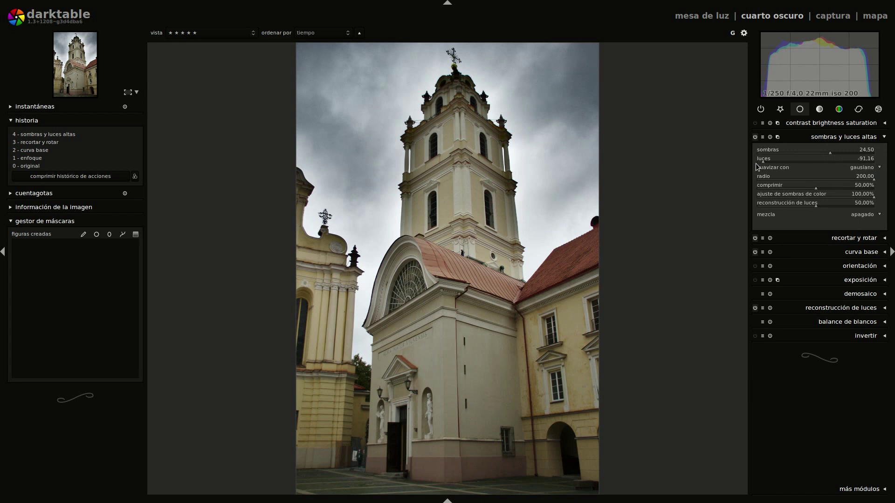
mouse_move(765, 162)
left_mouse_down()
mouse_move(808, 163)
mouse_move(748, 166)
mouse_move(772, 165)
left_mouse_up()
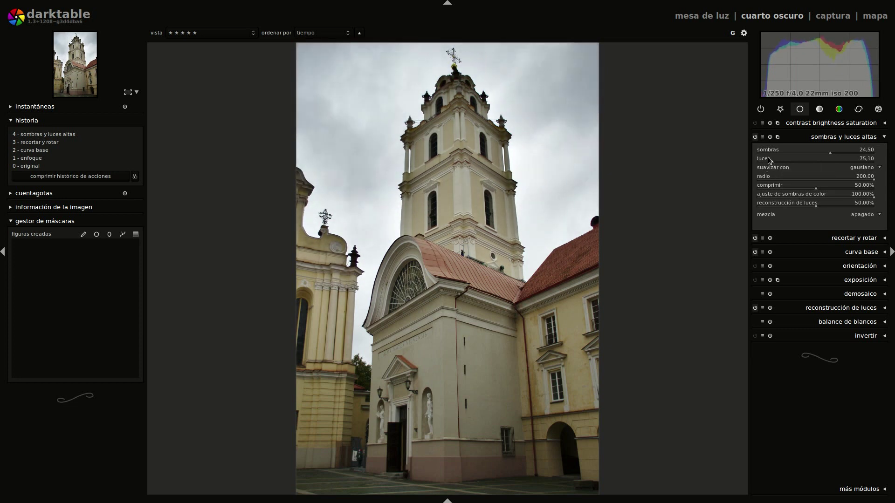
left_click_drag(772, 166, 777, 161)
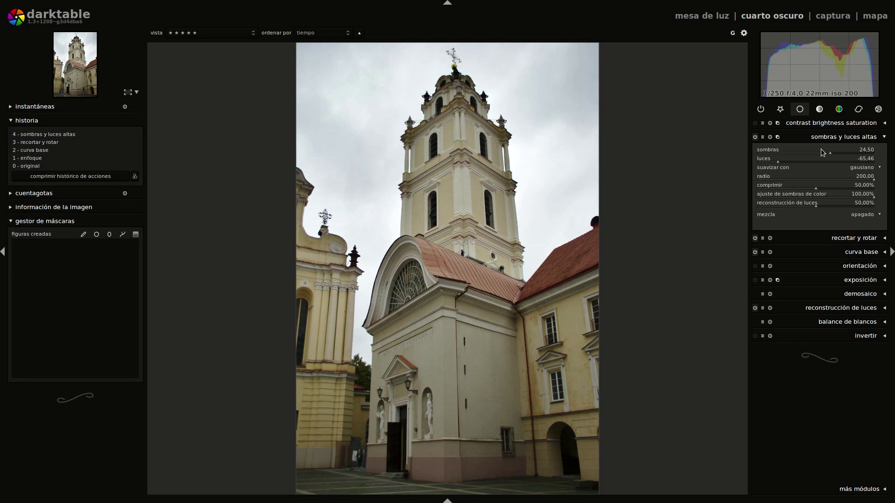
left_click_drag(830, 153, 870, 152)
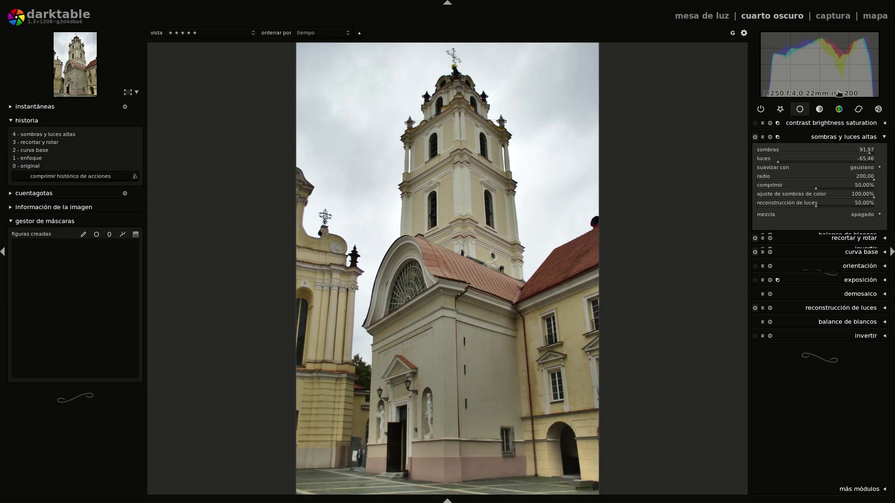
Step: Test the saturation extremes in corrección de color, settle on 1,31 and close the module
left_click(839, 110)
left_click(852, 209)
left_click(851, 208)
left_click(852, 181)
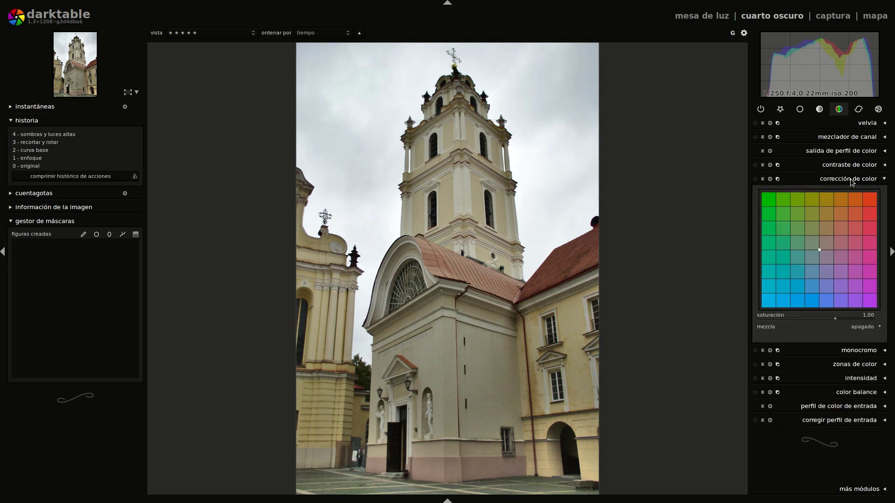
left_click(838, 320)
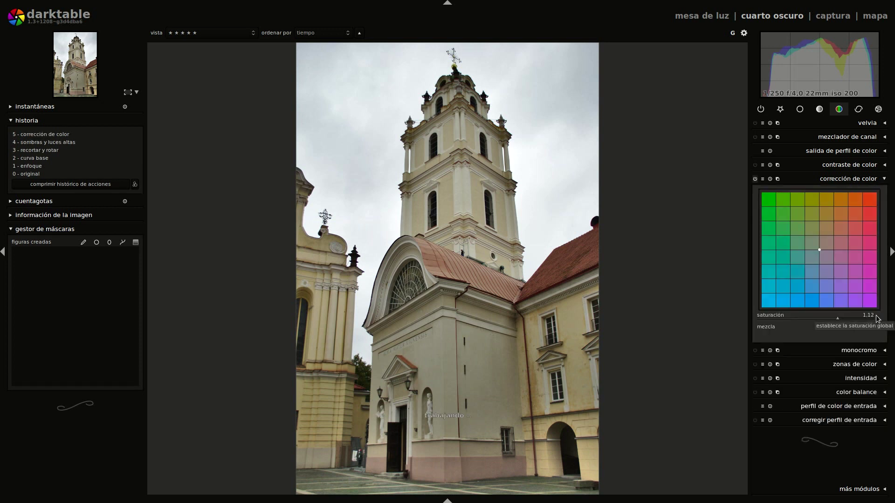
left_click(879, 319)
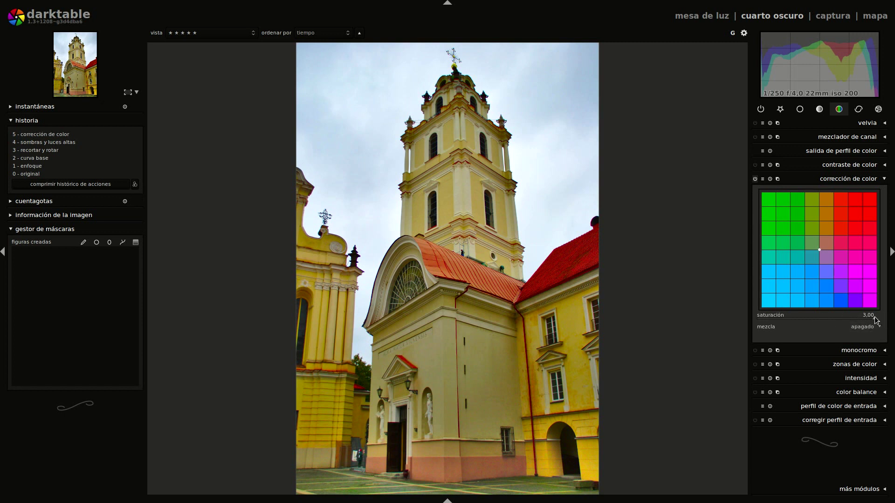
left_click(814, 321)
left_click_drag(813, 320, 841, 319)
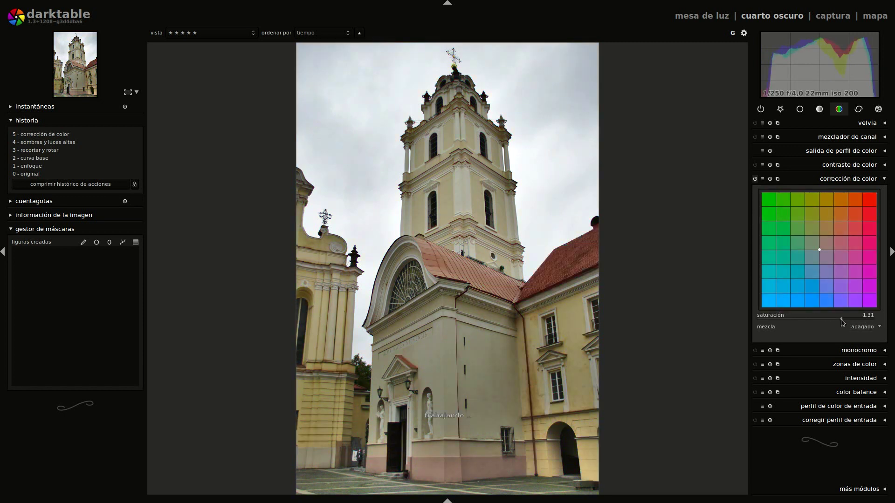
left_click(829, 178)
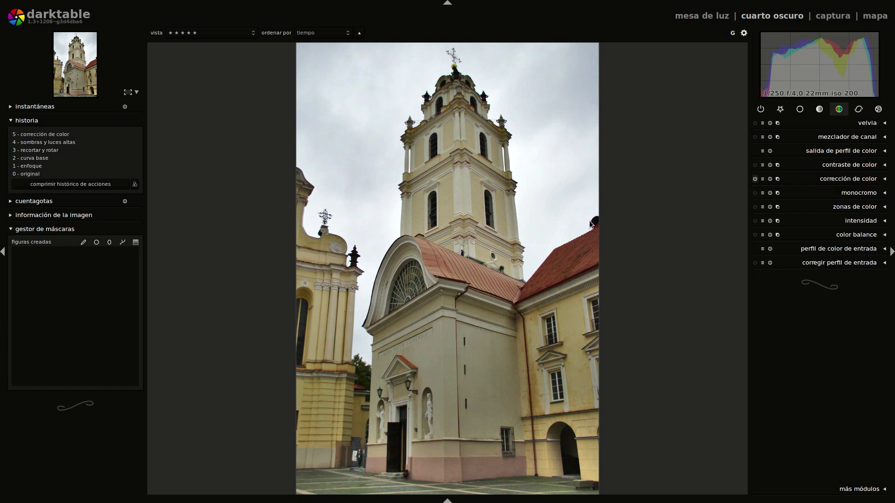